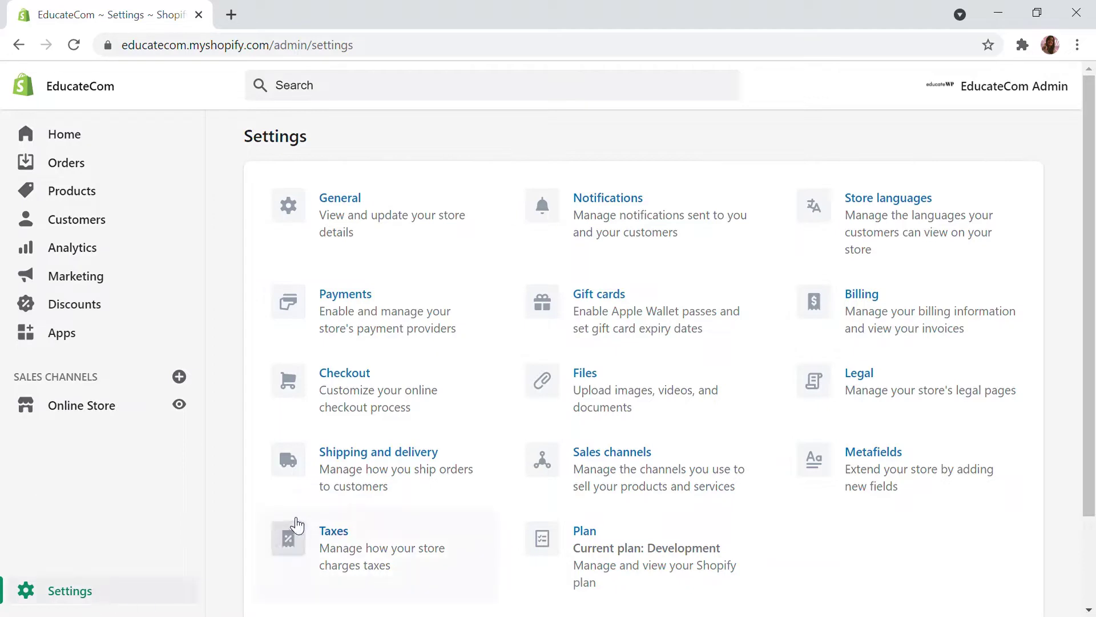
Step: Open the Taxes card from the store Settings page
left_click(364, 536)
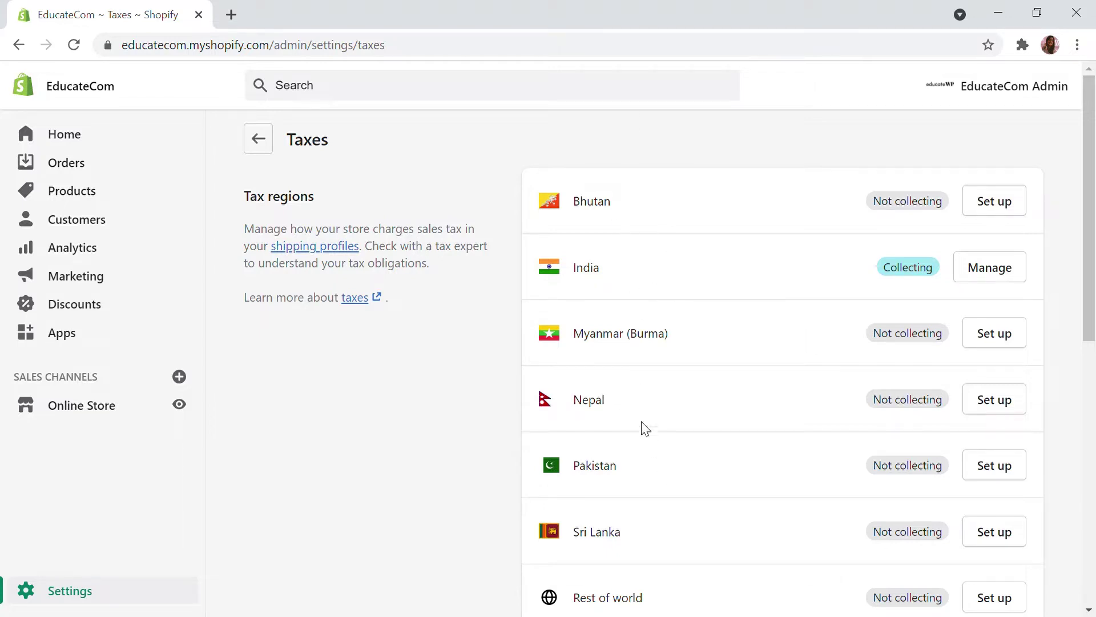
scroll(636, 242, "down", 5)
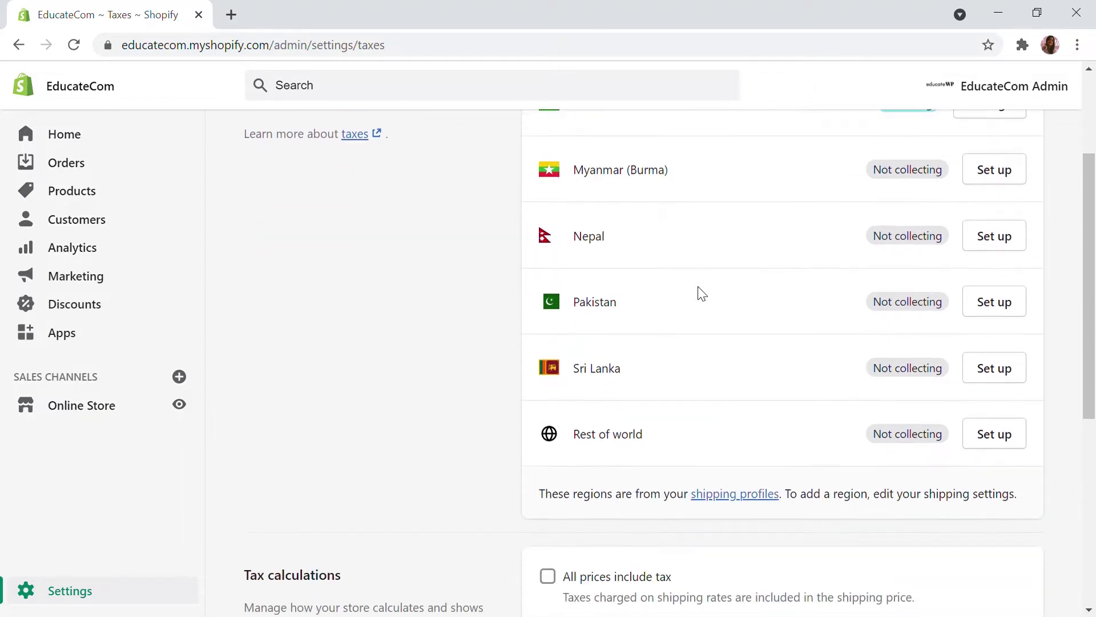
scroll(642, 276, "up", 4)
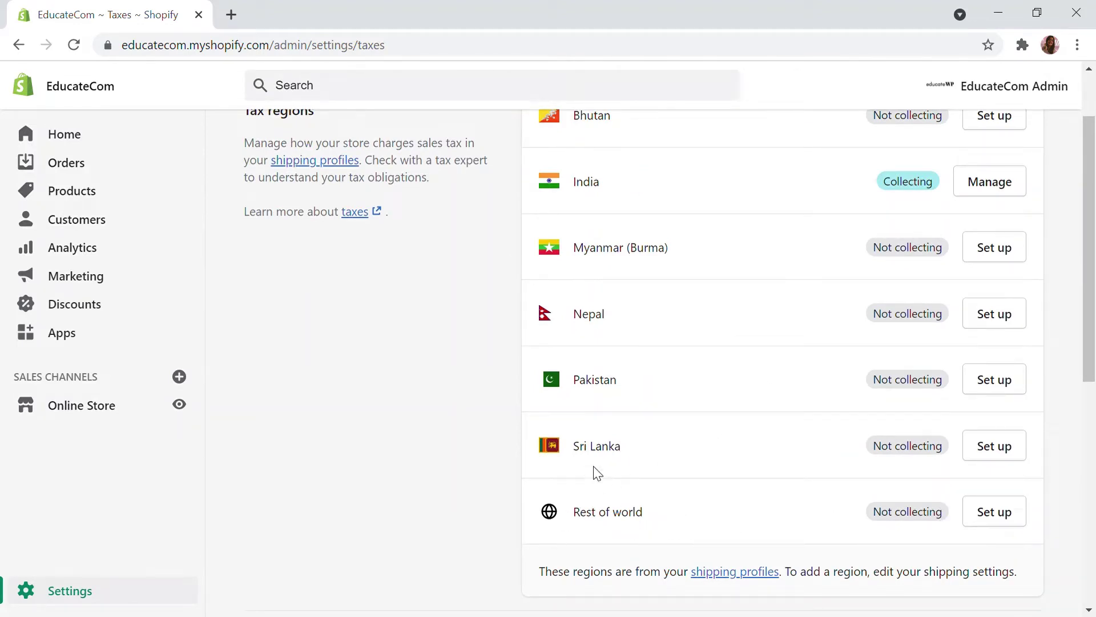
scroll(605, 474, "up", 2)
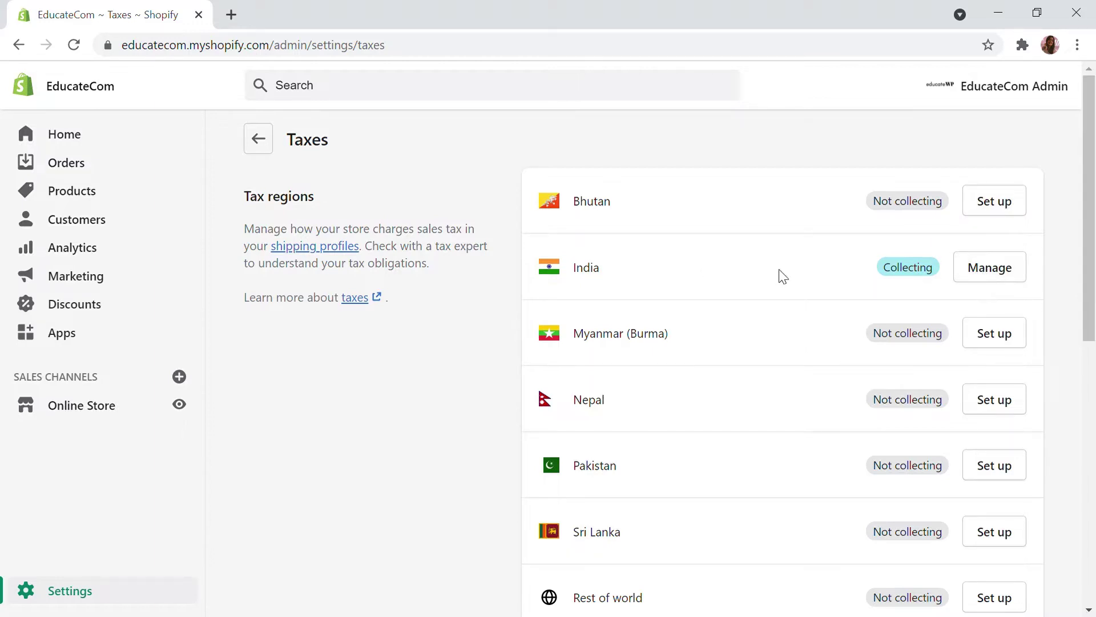
scroll(781, 276, "down", 3)
scroll(781, 275, "up", 2)
scroll(779, 276, "down", 6)
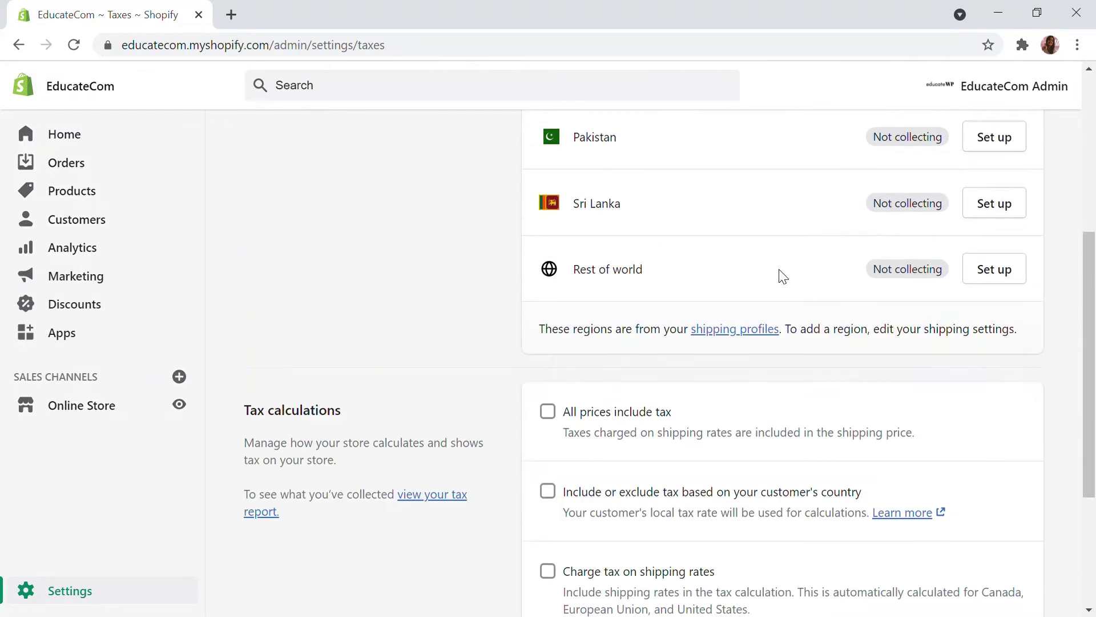
scroll(769, 278, "down", 2)
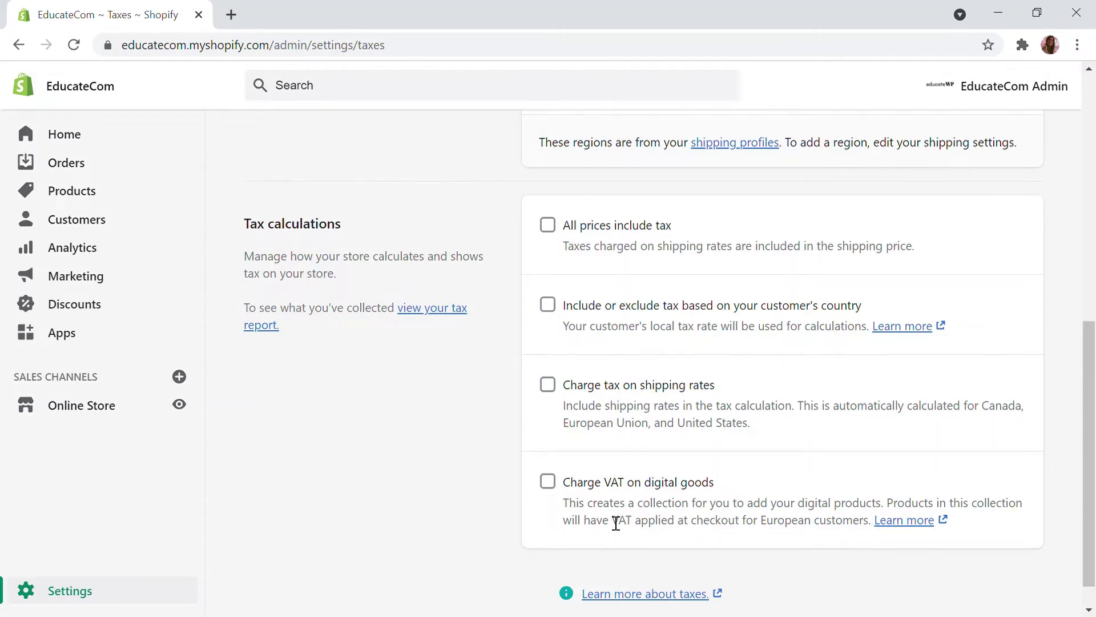
scroll(594, 532, "up", 1)
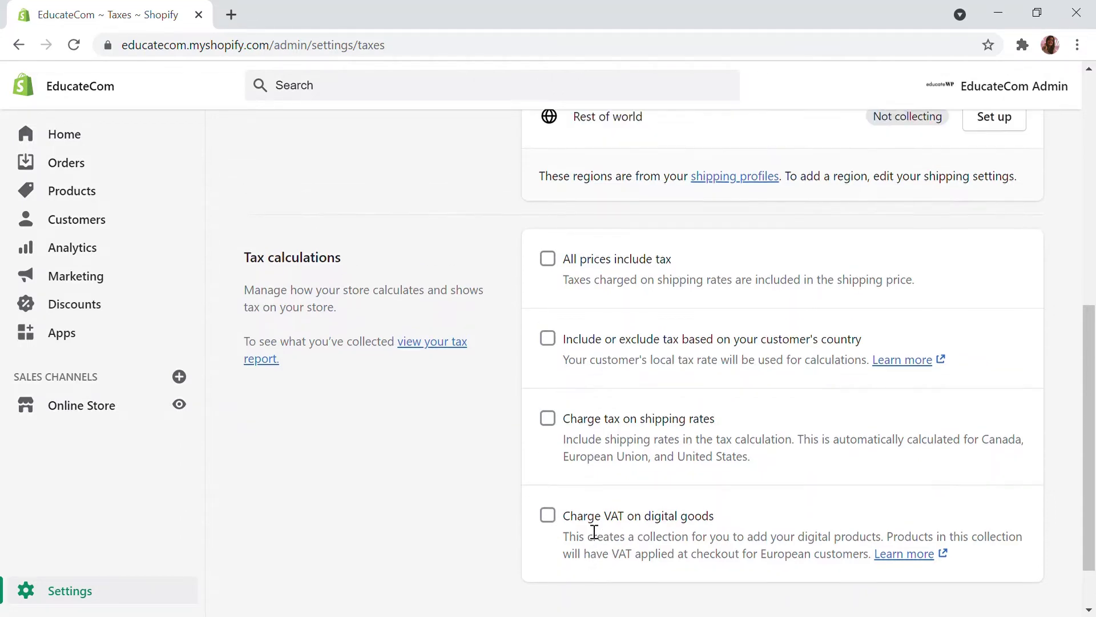
scroll(595, 532, "up", 8)
scroll(592, 531, "down", 9)
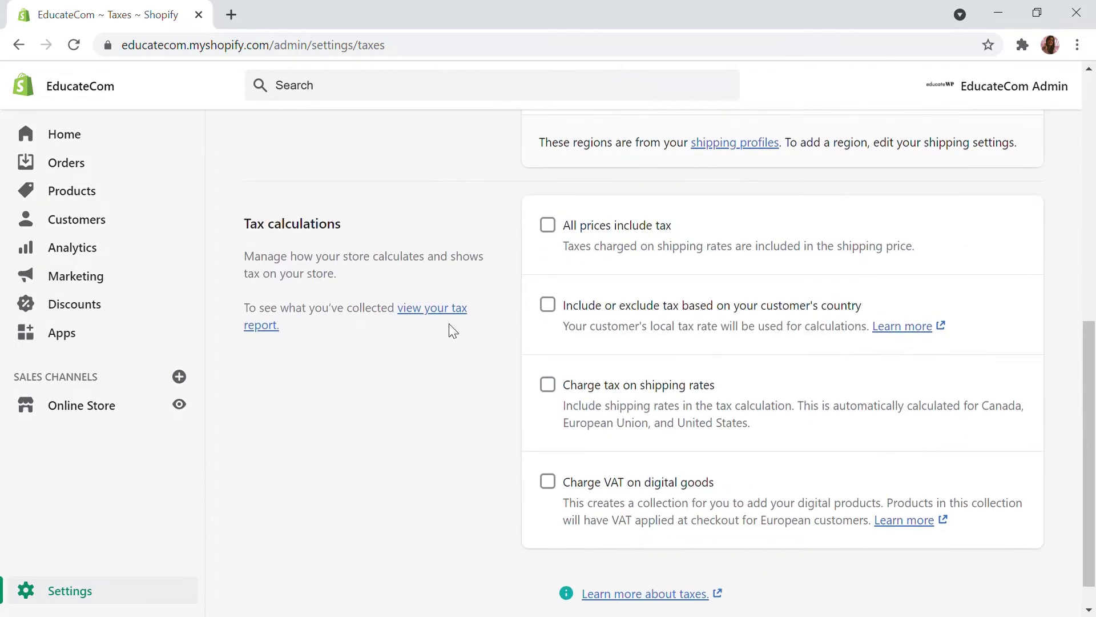
scroll(685, 466, "up", 10)
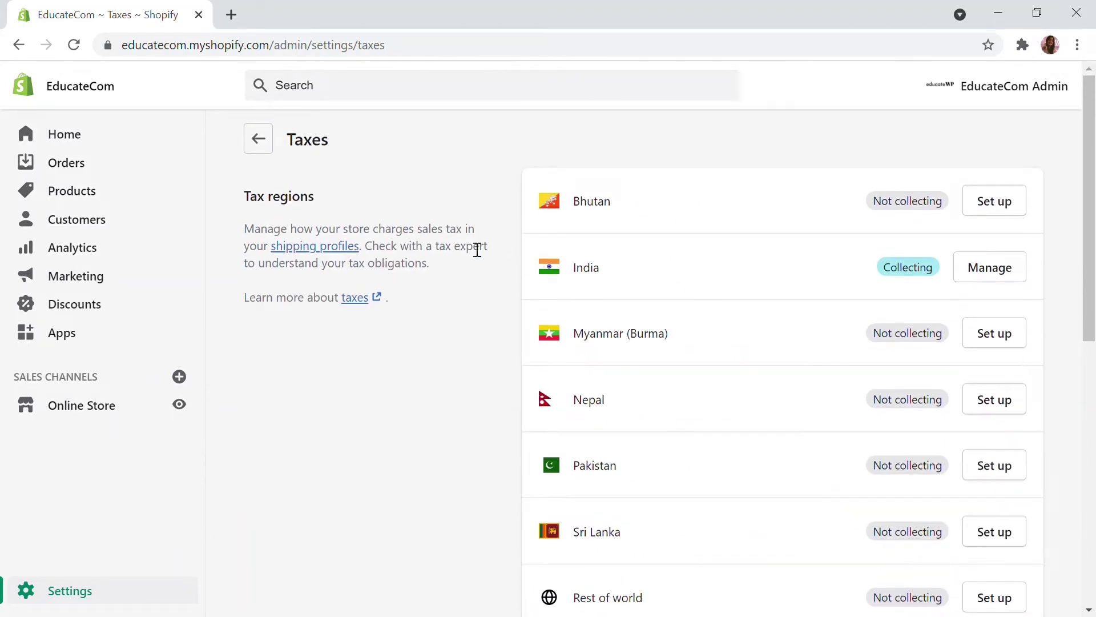
Step: Open India's tax settings and scroll down through the region rates to Kerala
left_click(974, 265)
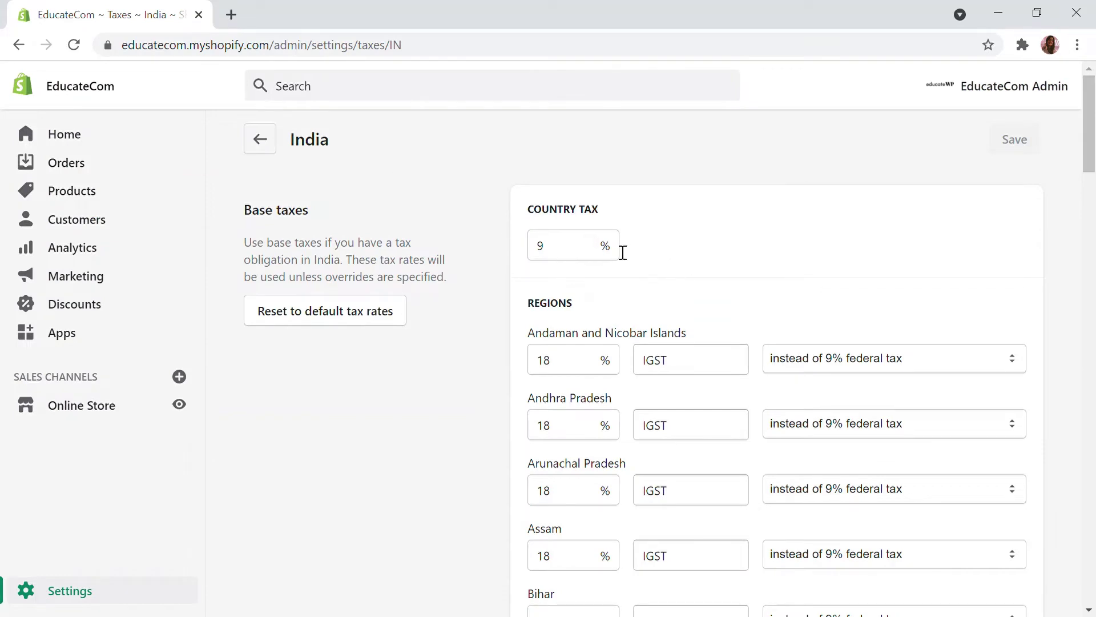
scroll(623, 263, "down", 6)
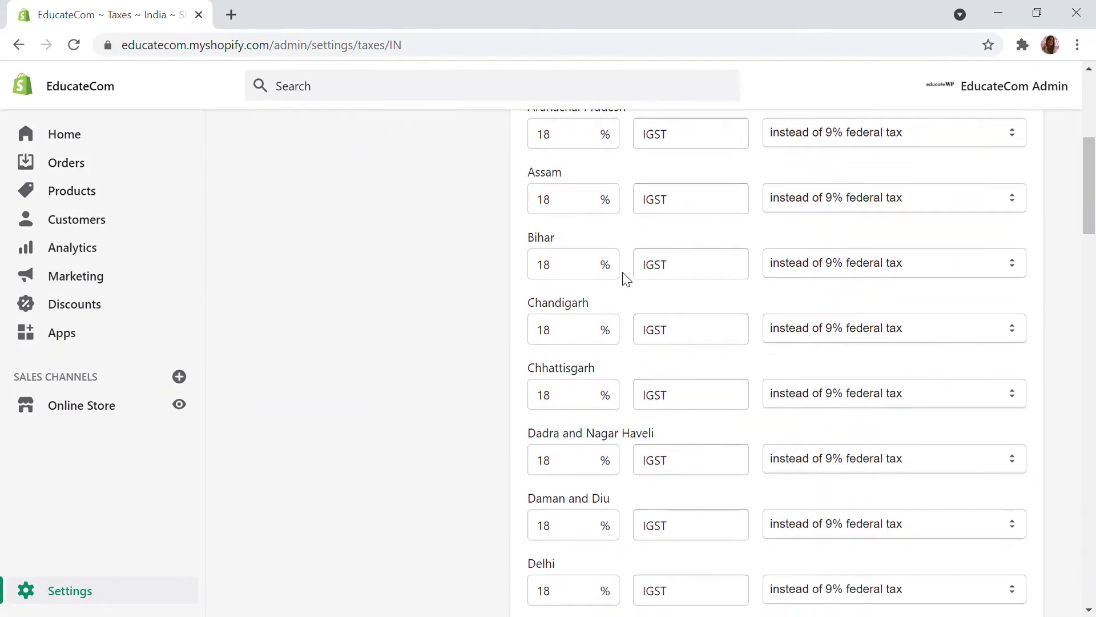
scroll(624, 277, "down", 6)
scroll(624, 278, "up", 12)
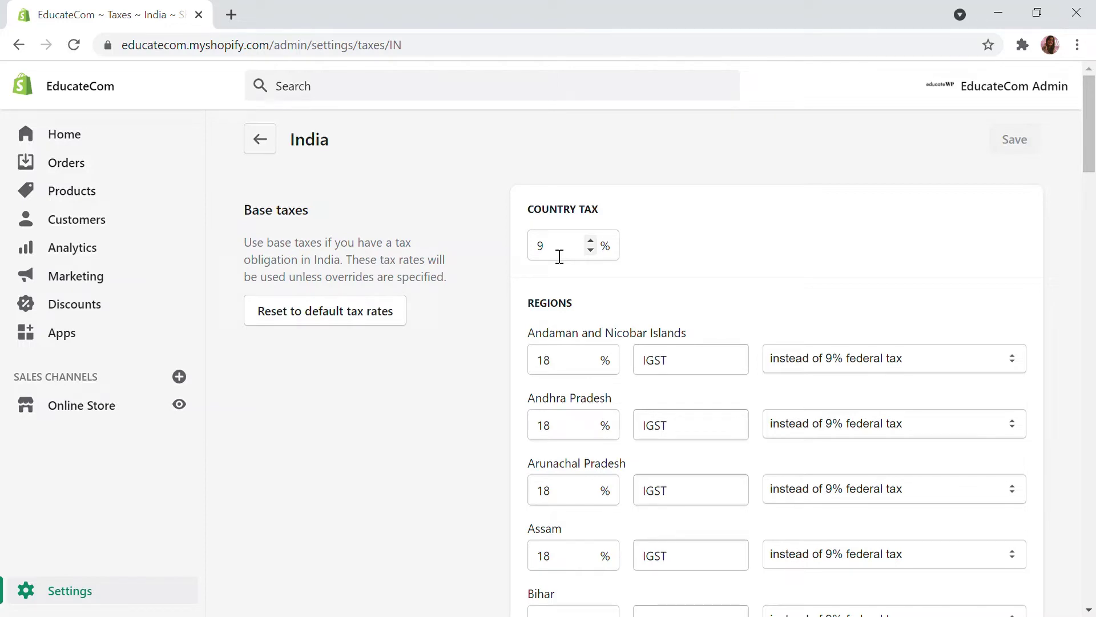
scroll(597, 247, "down", 3)
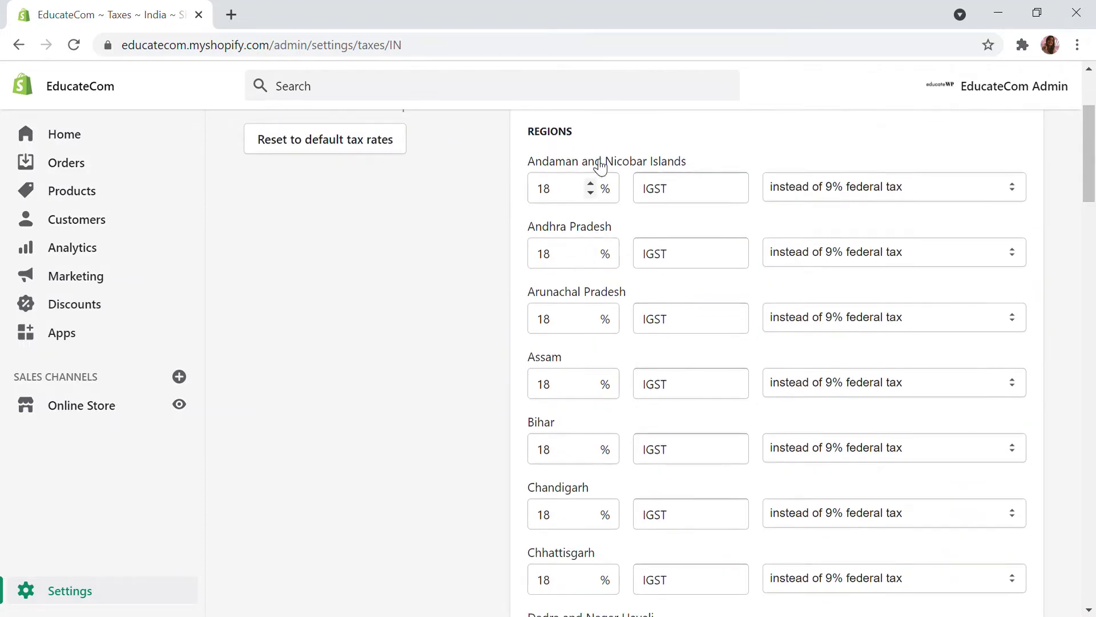
scroll(599, 167, "up", 1)
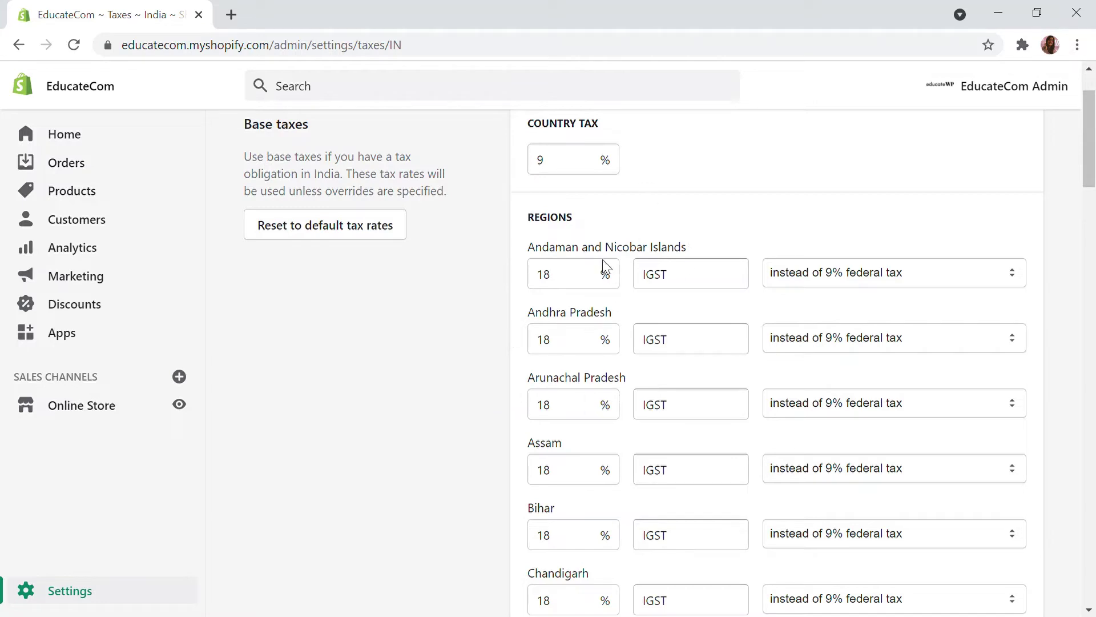
scroll(589, 283, "down", 3)
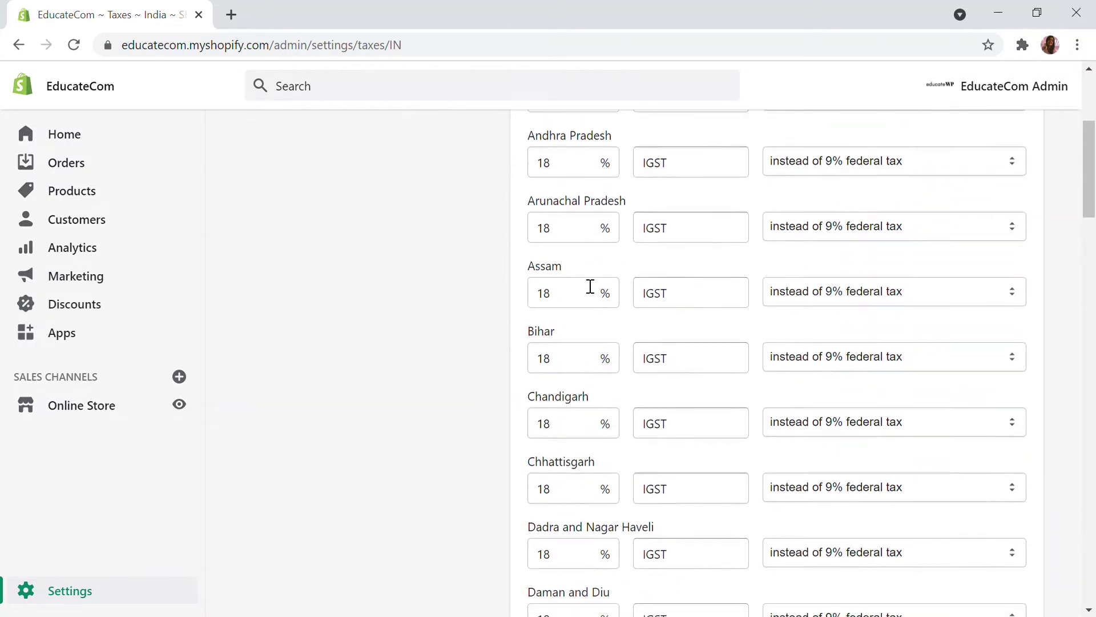
scroll(590, 286, "down", 10)
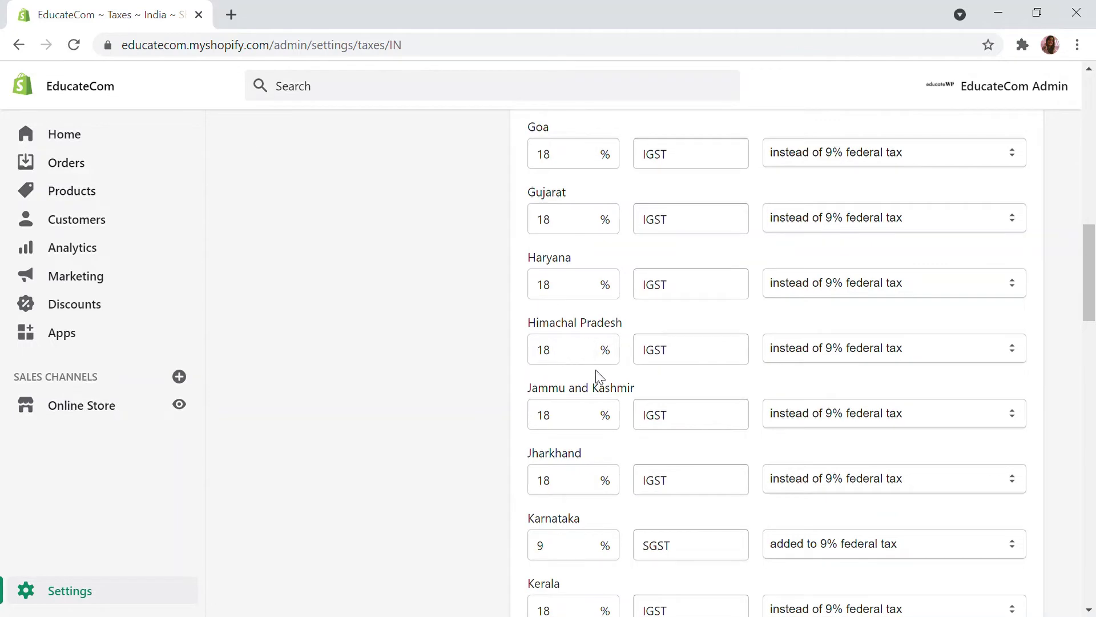
scroll(599, 377, "down", 3)
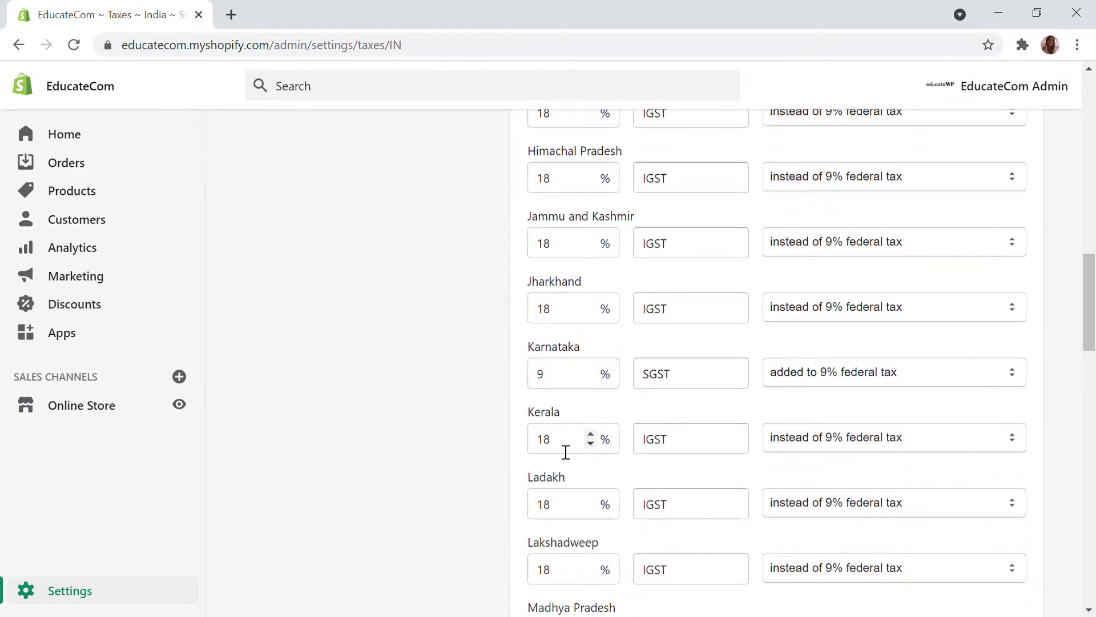
Step: Change Kerala from 18% IGST to 9% SGST added to the 9% federal tax
left_click(576, 443)
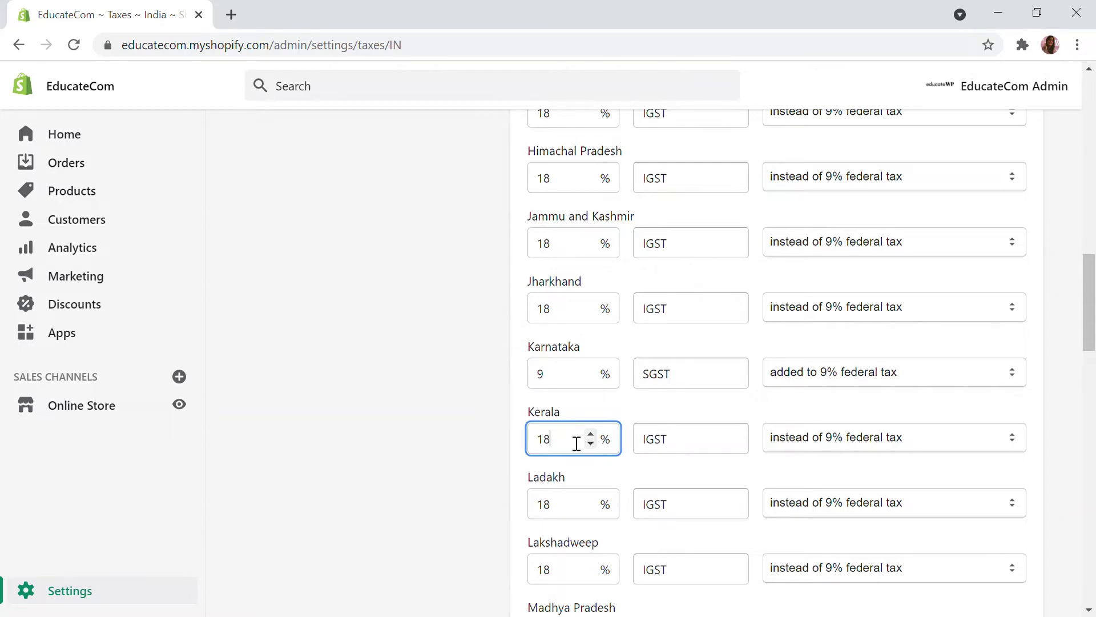
key("BackSpace")
key("BackSpace")
type("9")
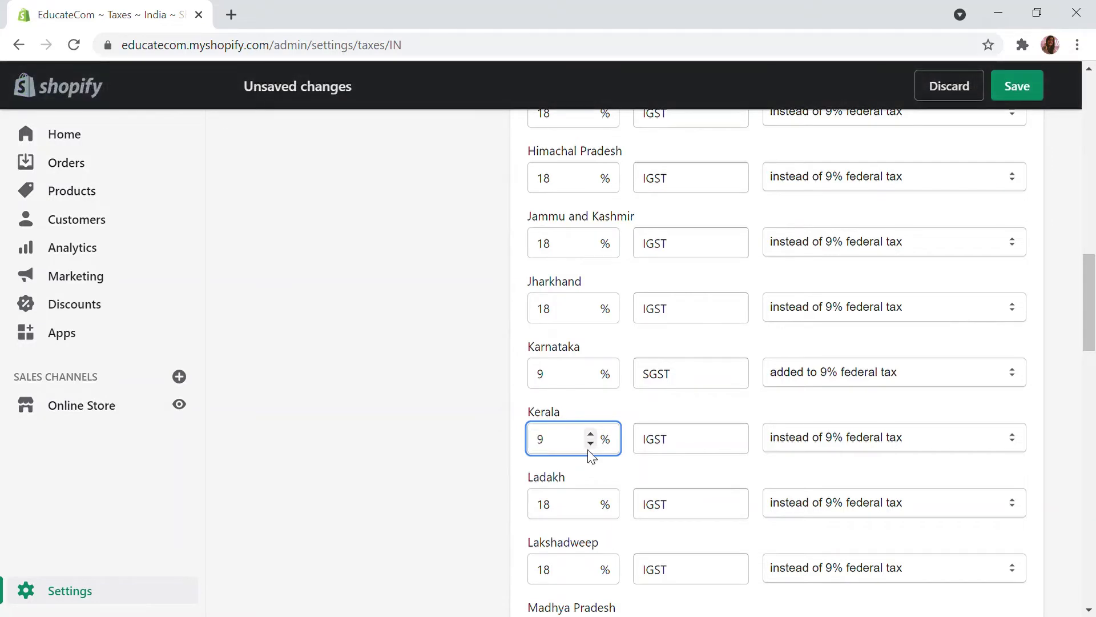
left_click(657, 444)
key("BackSpace")
type("S")
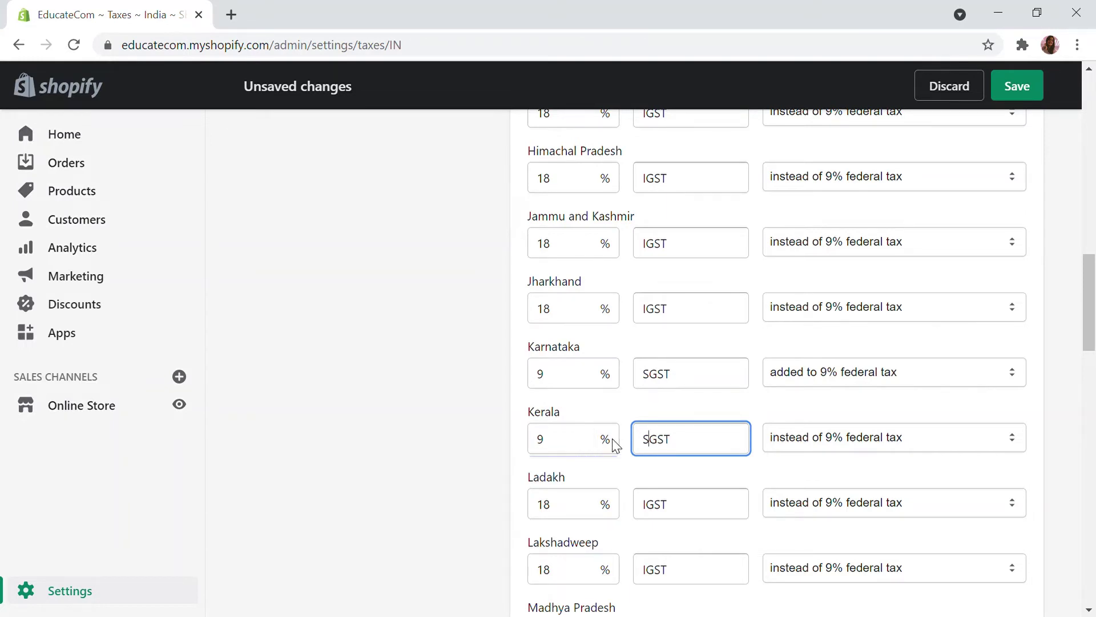
left_click(859, 449)
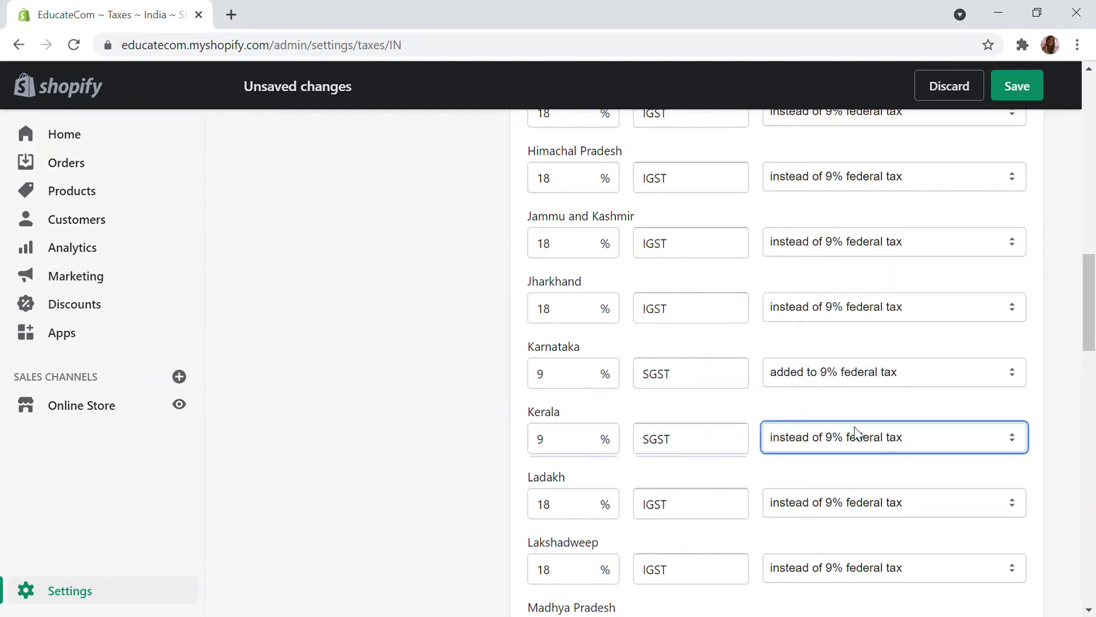
left_click(861, 466)
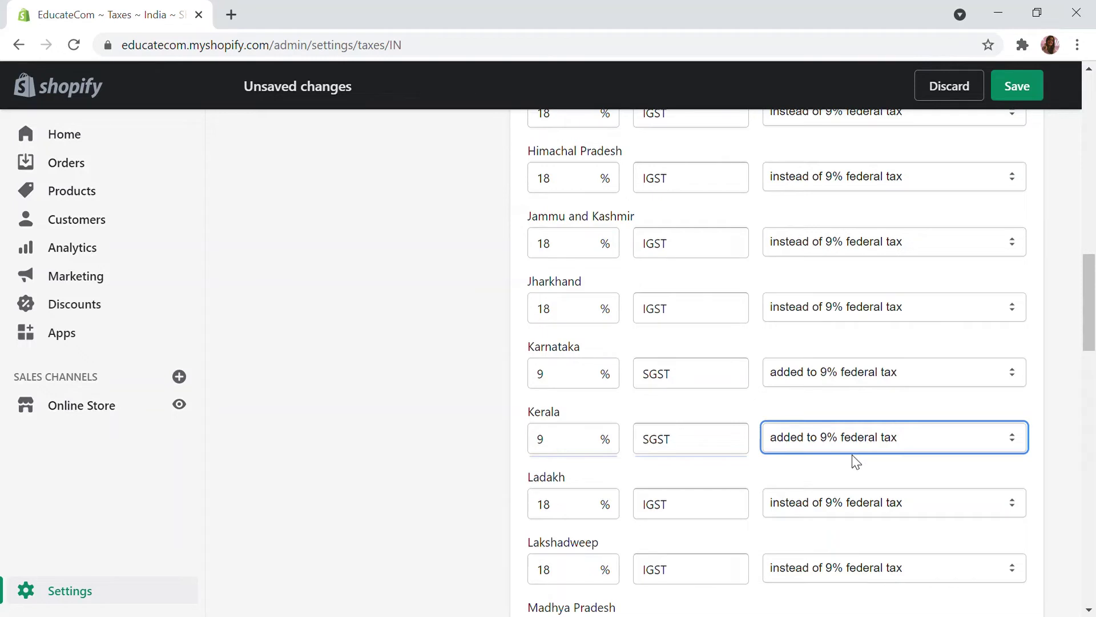
Step: Scroll past the remaining 18% IGST regions to the empty Tax overrides section
scroll(854, 462, "up", 10)
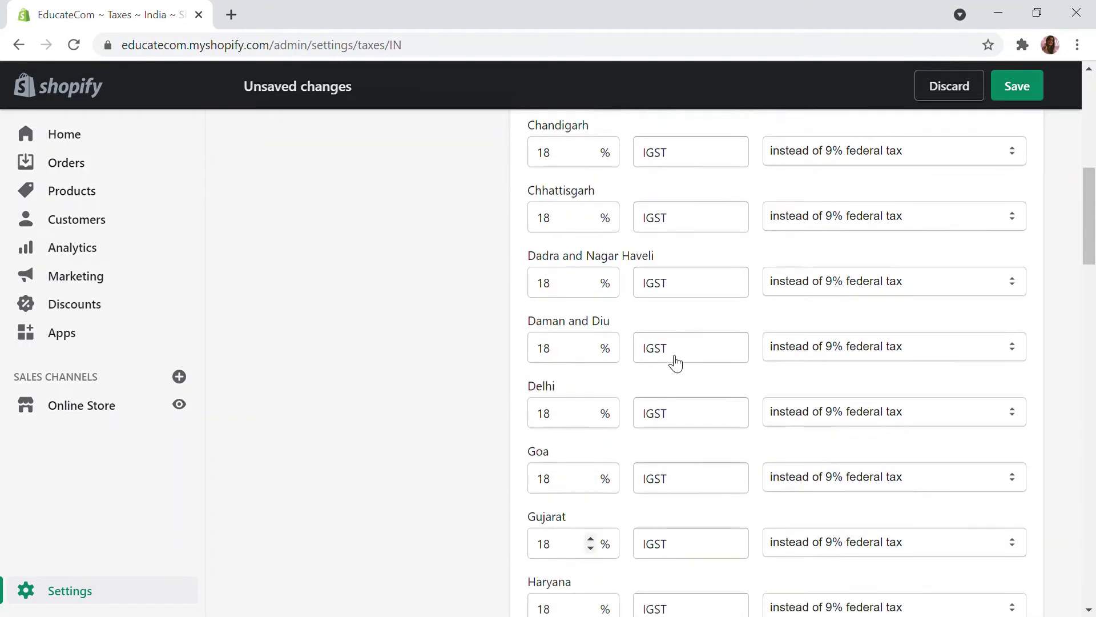
scroll(603, 292, "up", 1)
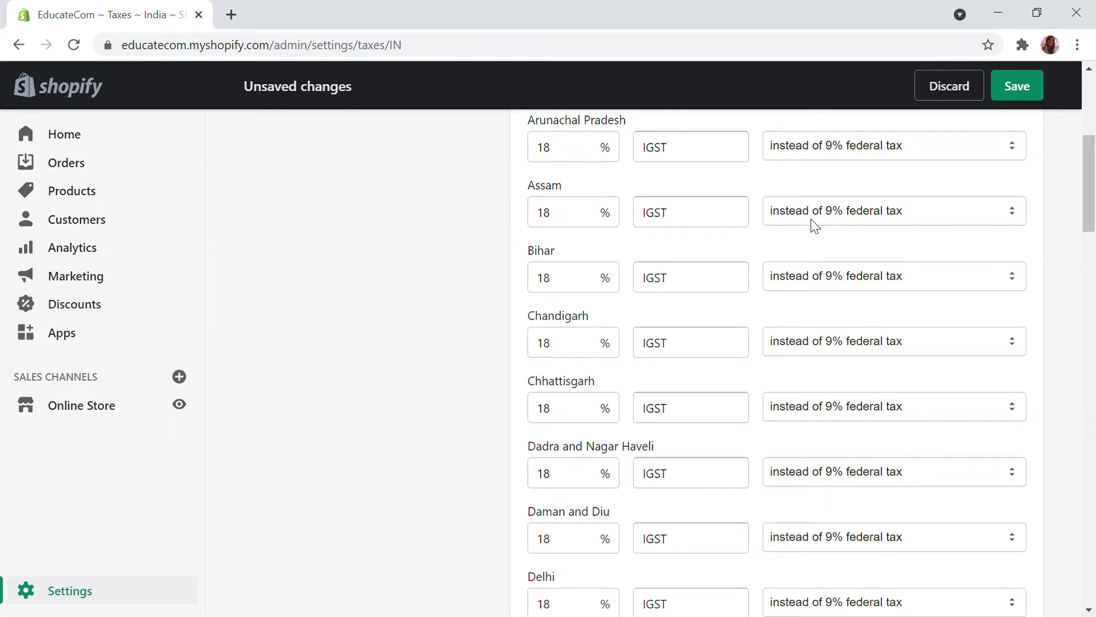
scroll(812, 223, "up", 5)
scroll(702, 411, "down", 3)
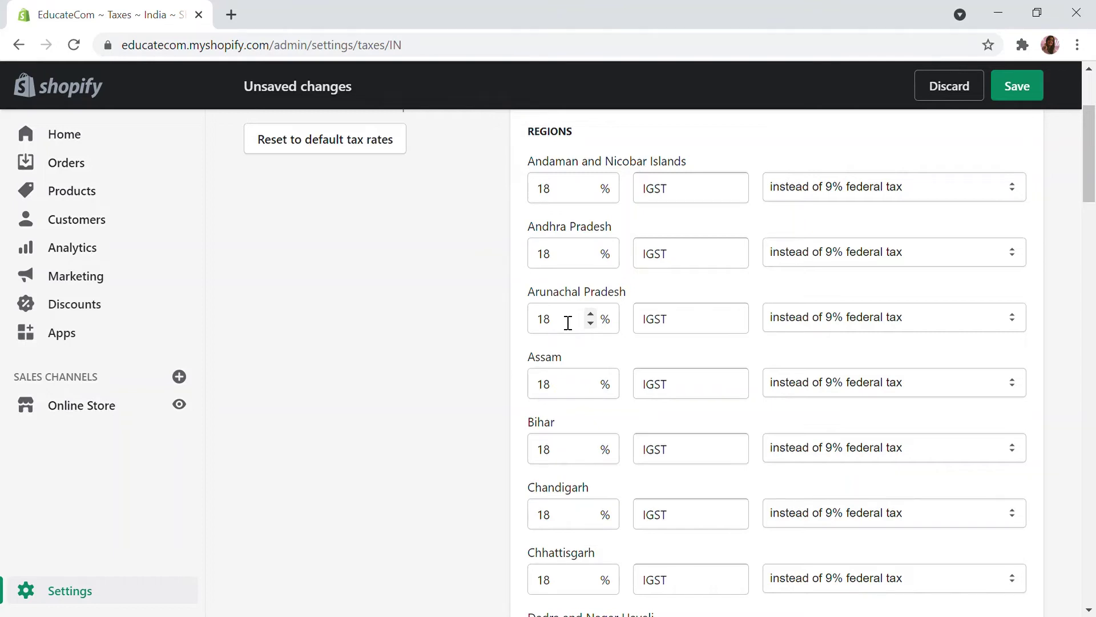
scroll(585, 360, "down", 6)
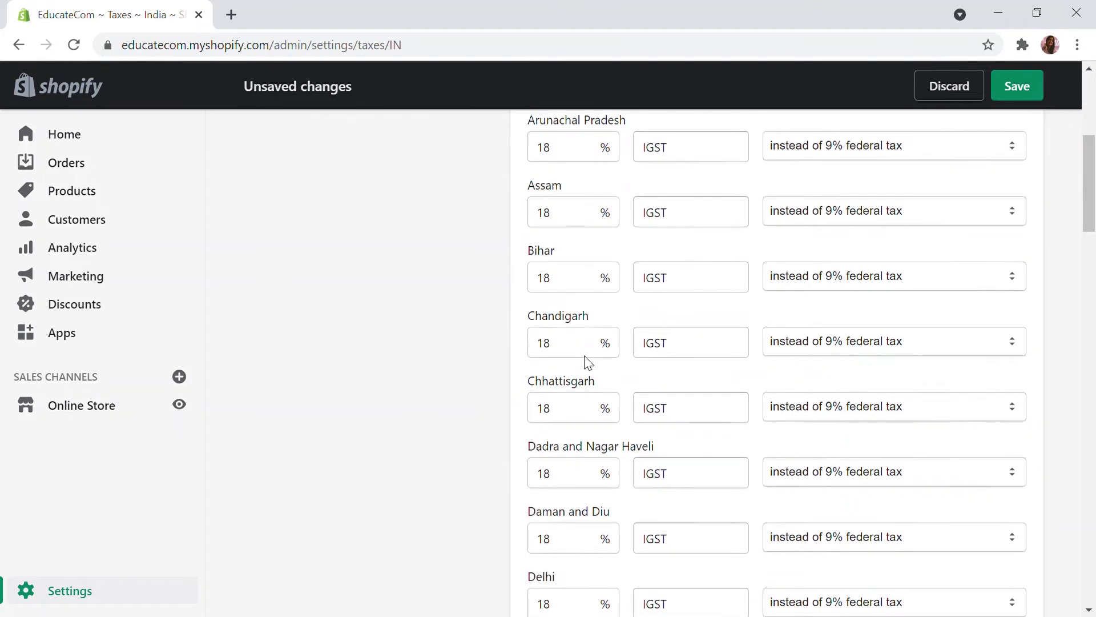
scroll(588, 362, "down", 2)
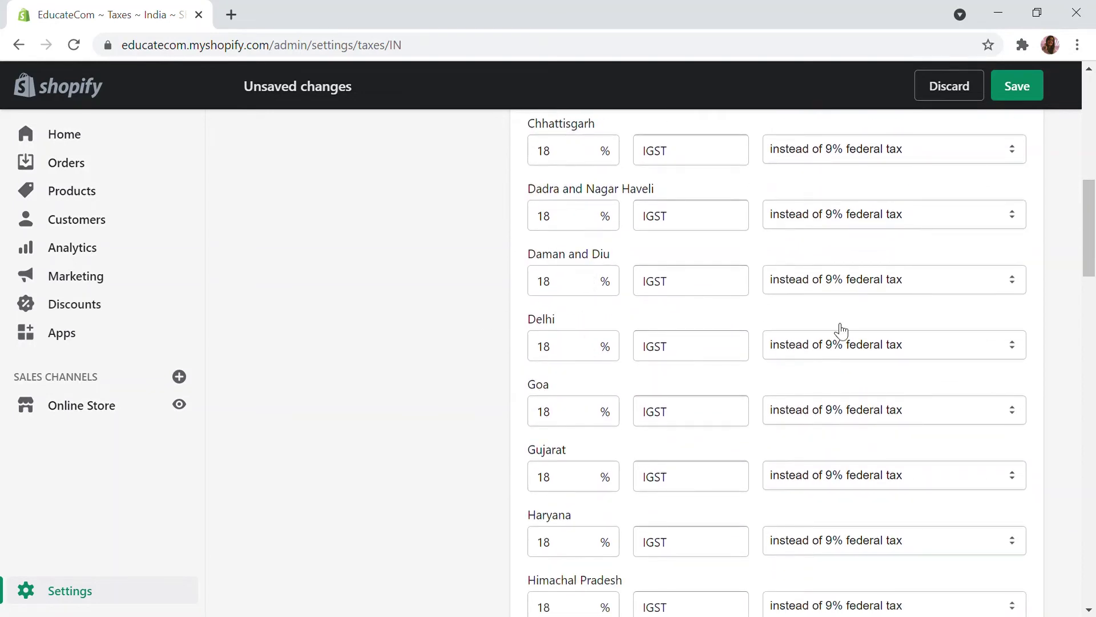
scroll(842, 334, "down", 3)
scroll(850, 349, "down", 1)
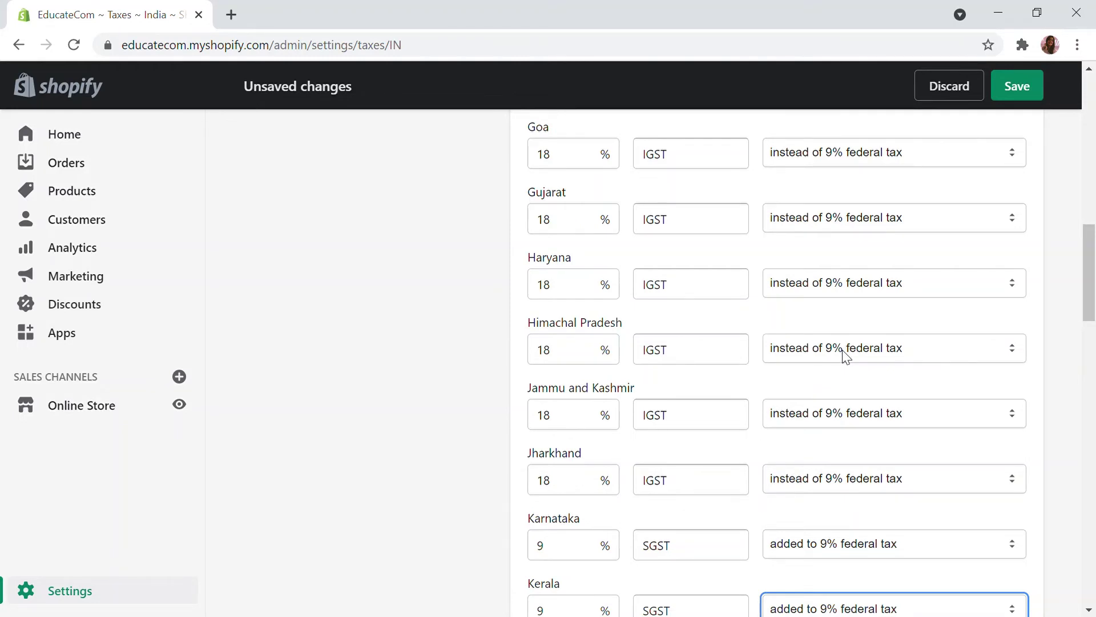
scroll(842, 357, "down", 6)
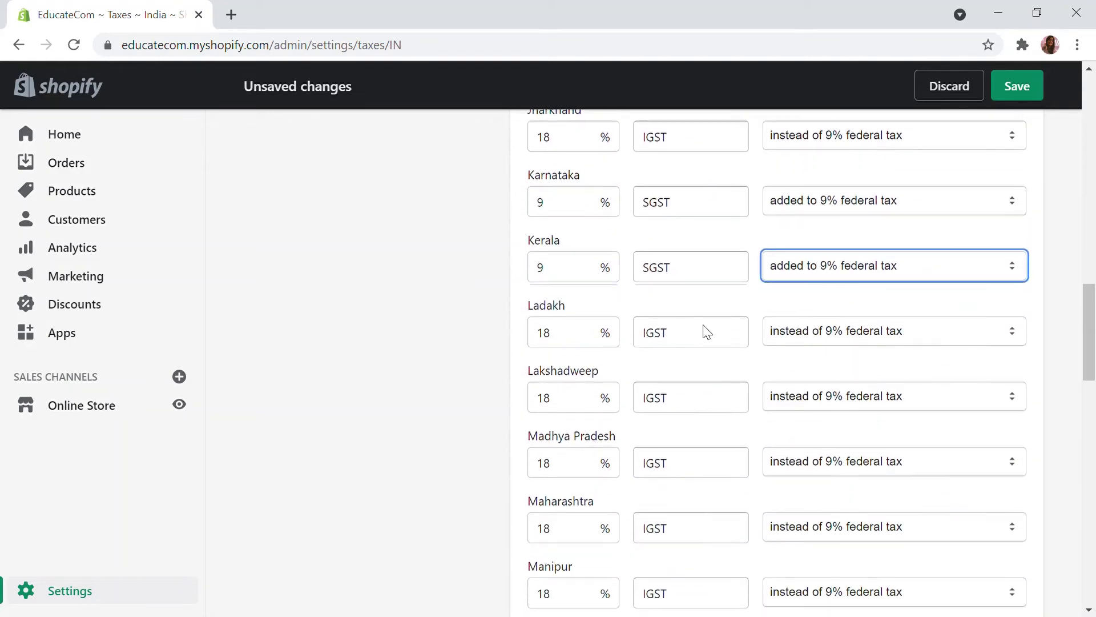
scroll(894, 355, "down", 14)
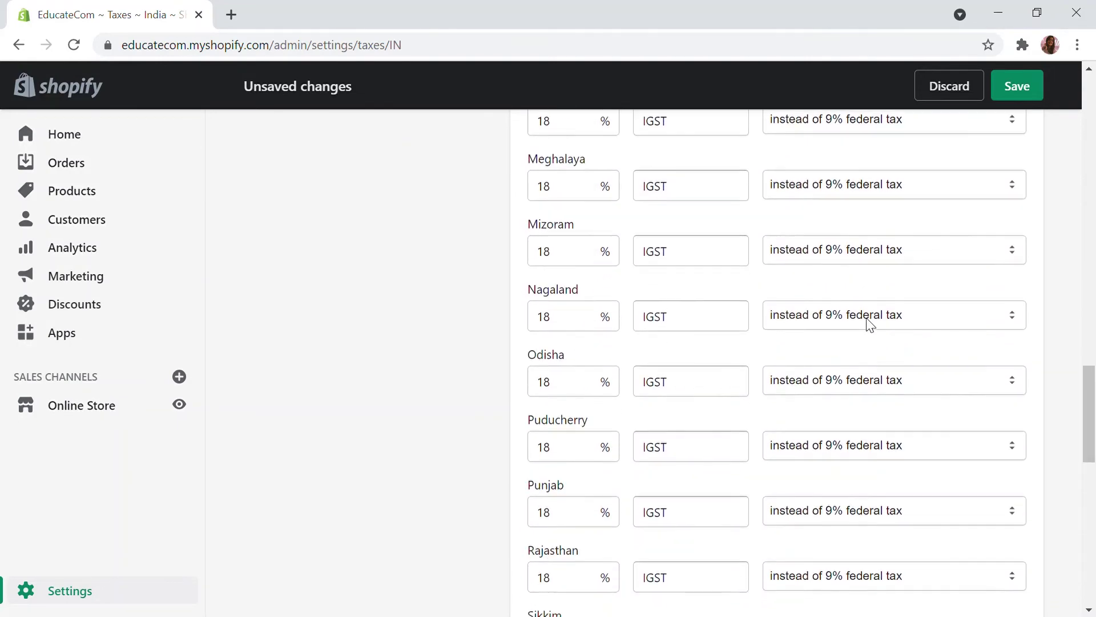
scroll(868, 322, "down", 8)
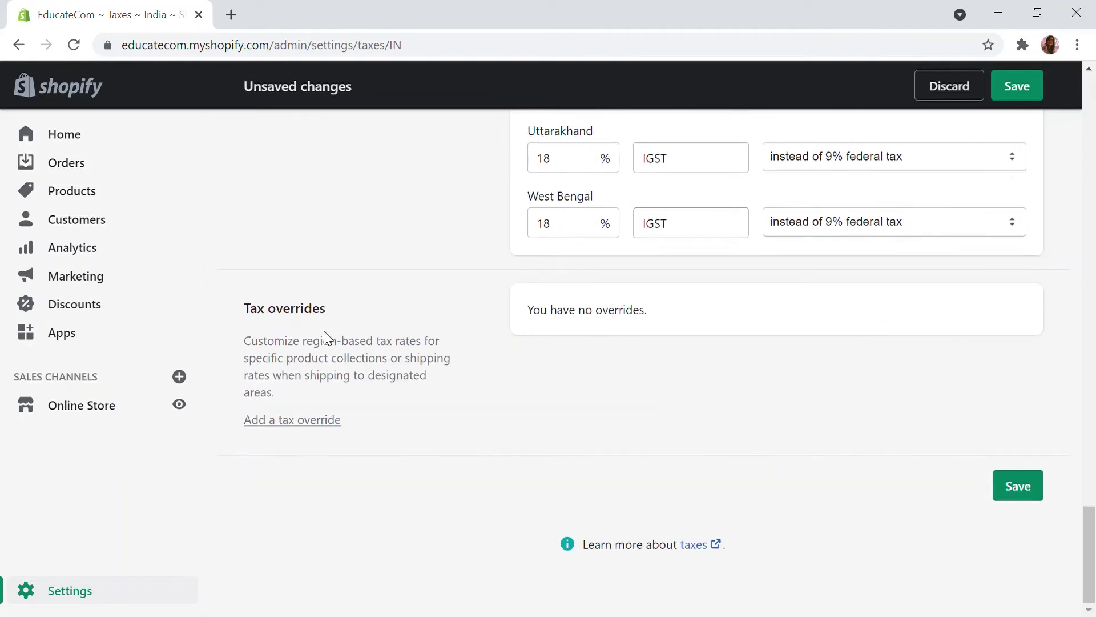
Step: Start a new tax override for India from the Tax overrides section
left_click(311, 421)
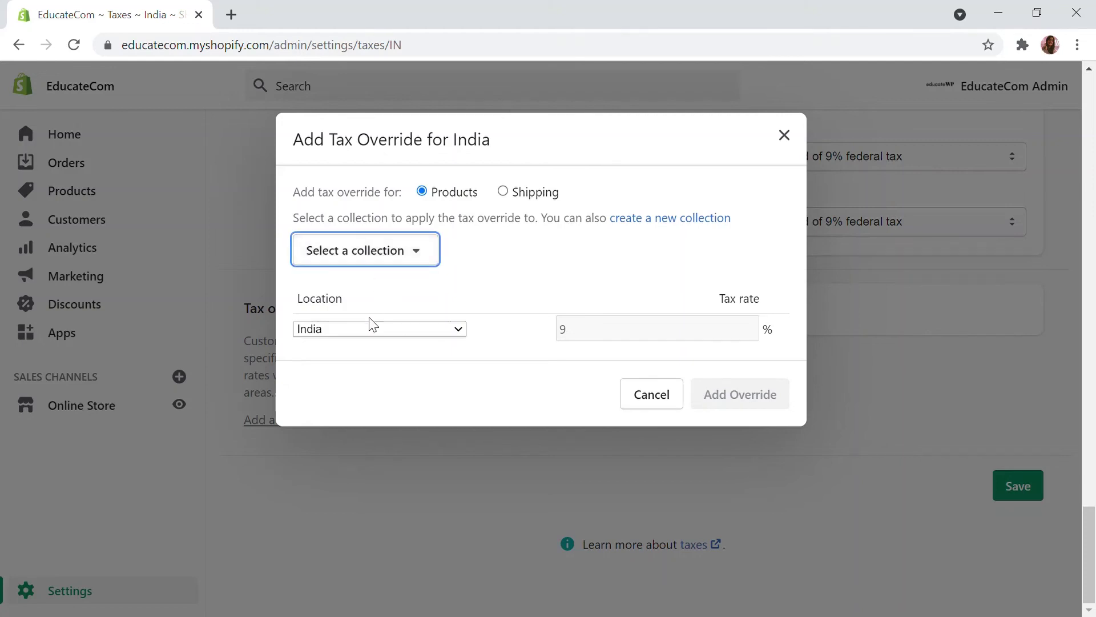
Step: Add a Summer collection override setting India's tax rate to 12% instead of 9%
left_click(382, 260)
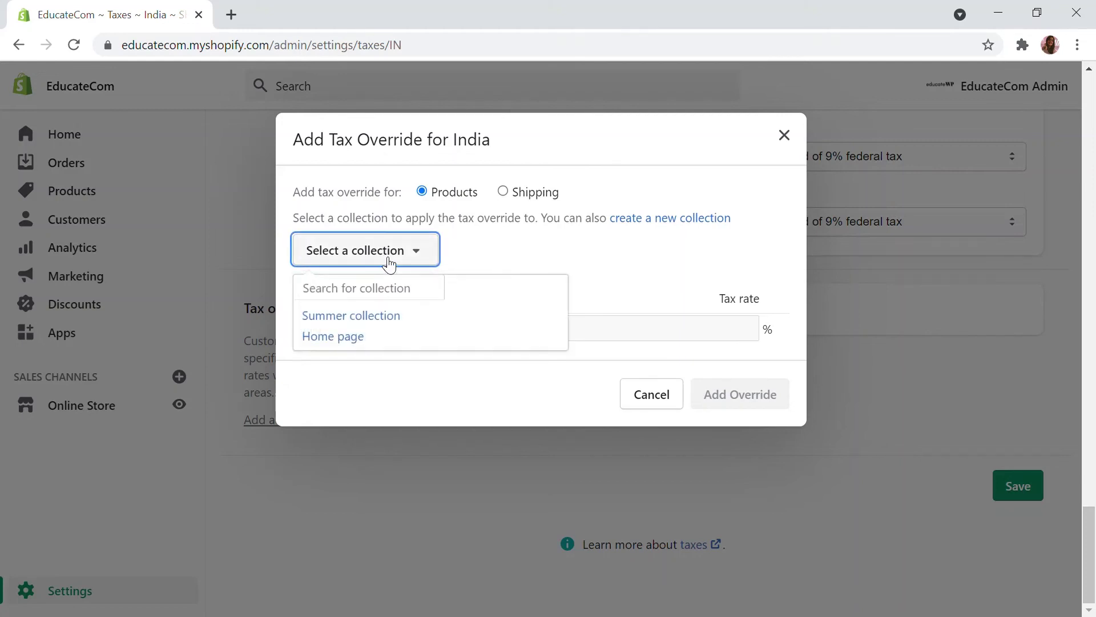
left_click(371, 315)
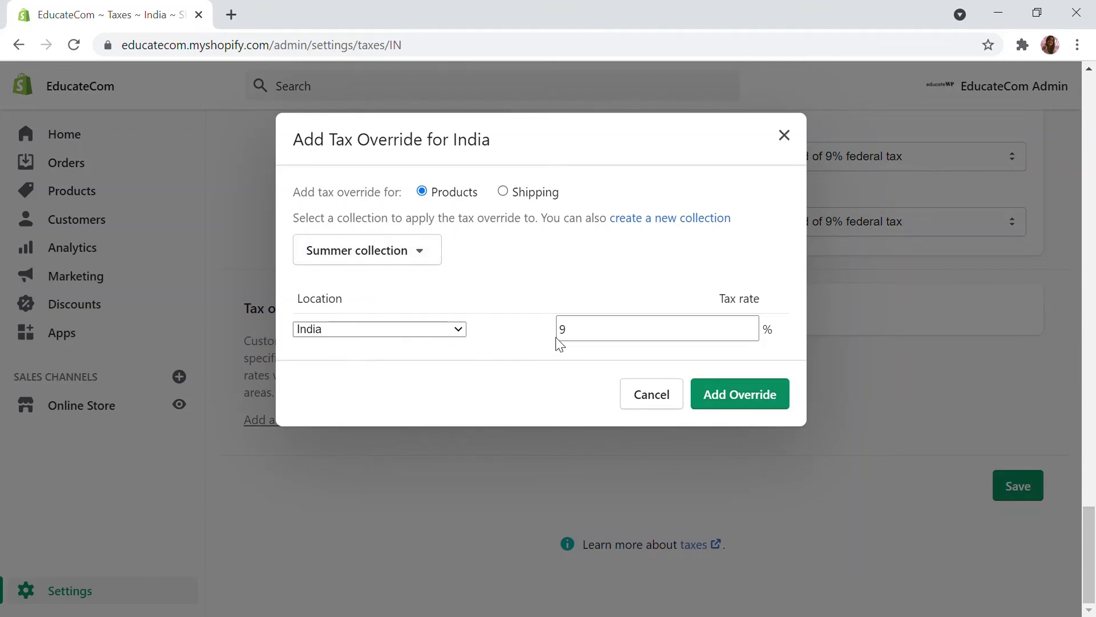
left_click_drag(583, 335, 521, 339)
key("BackSpace")
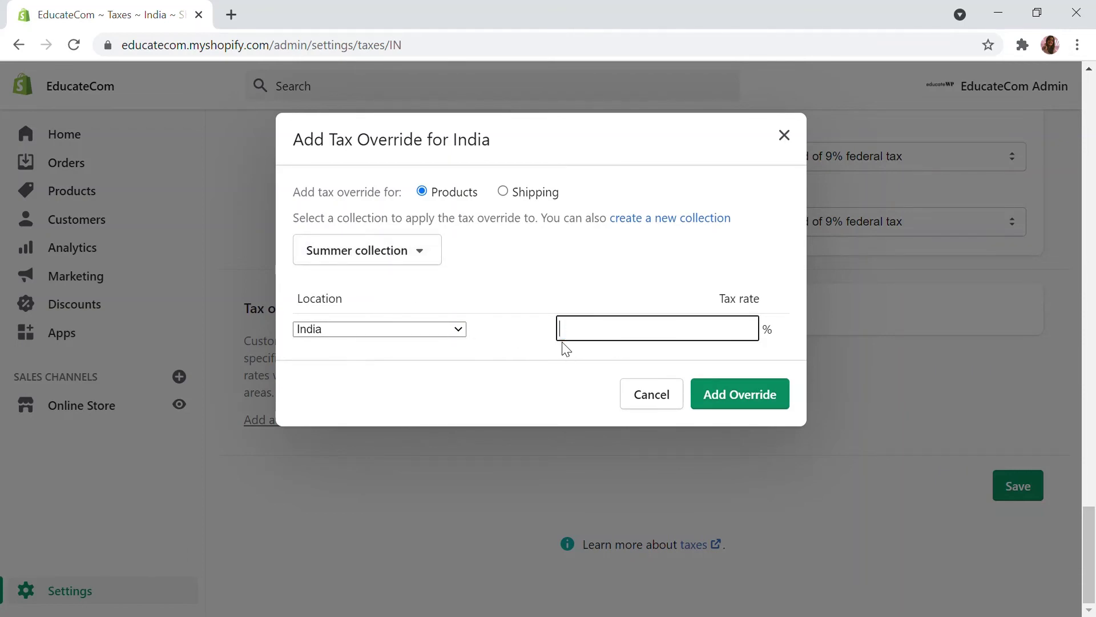
type("12")
left_click(755, 402)
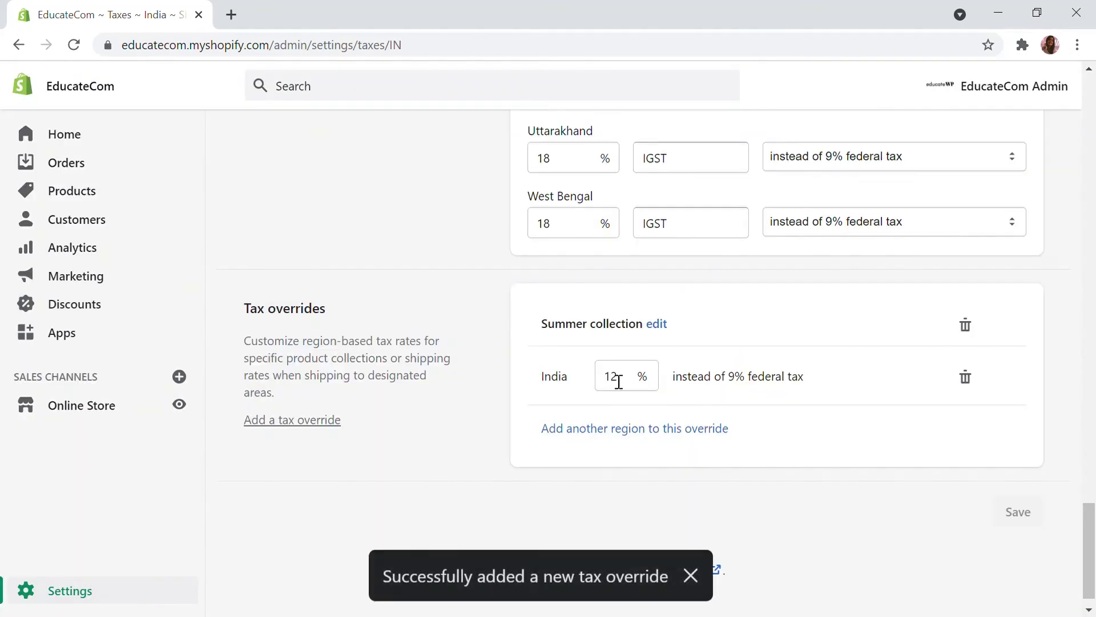
Step: Add Kerala at 6% to the Summer collection override and review its entry
left_click(658, 429)
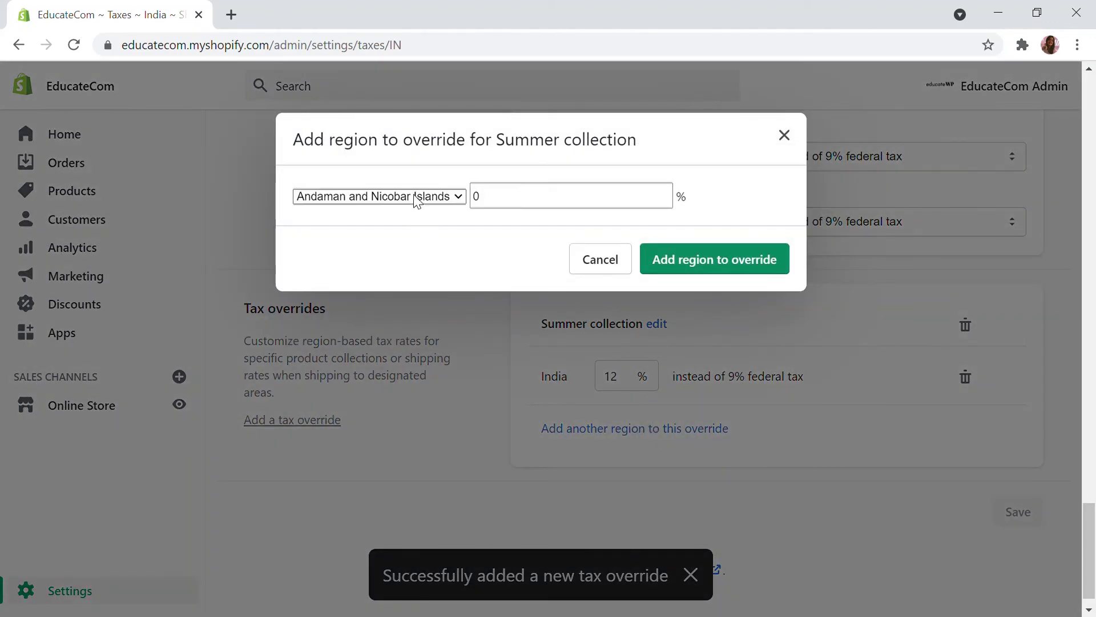
type("ke")
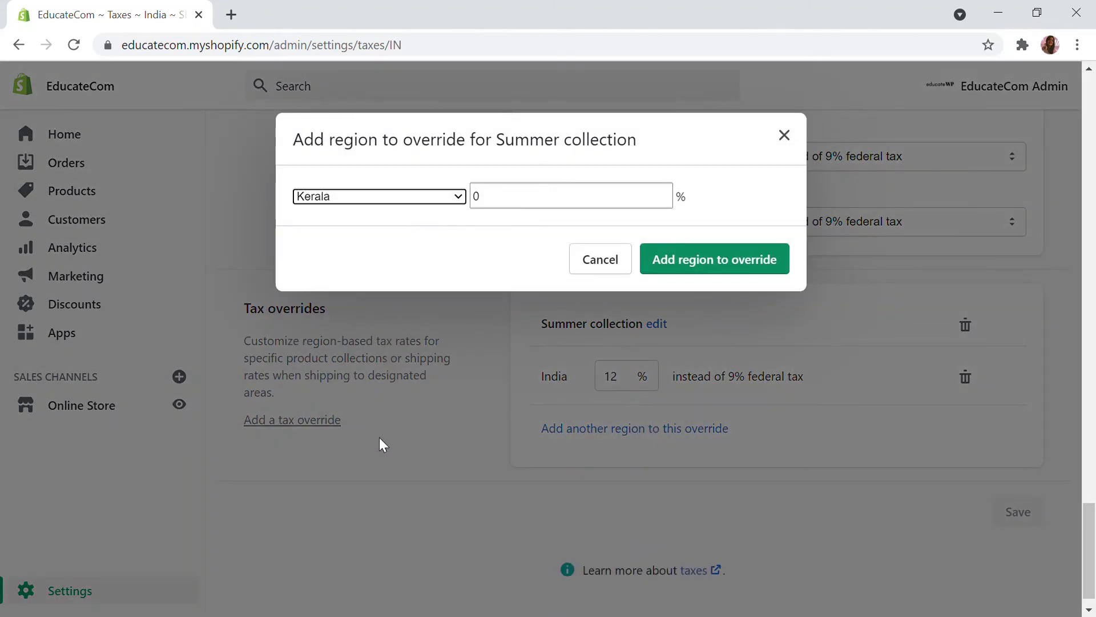
left_click(502, 198)
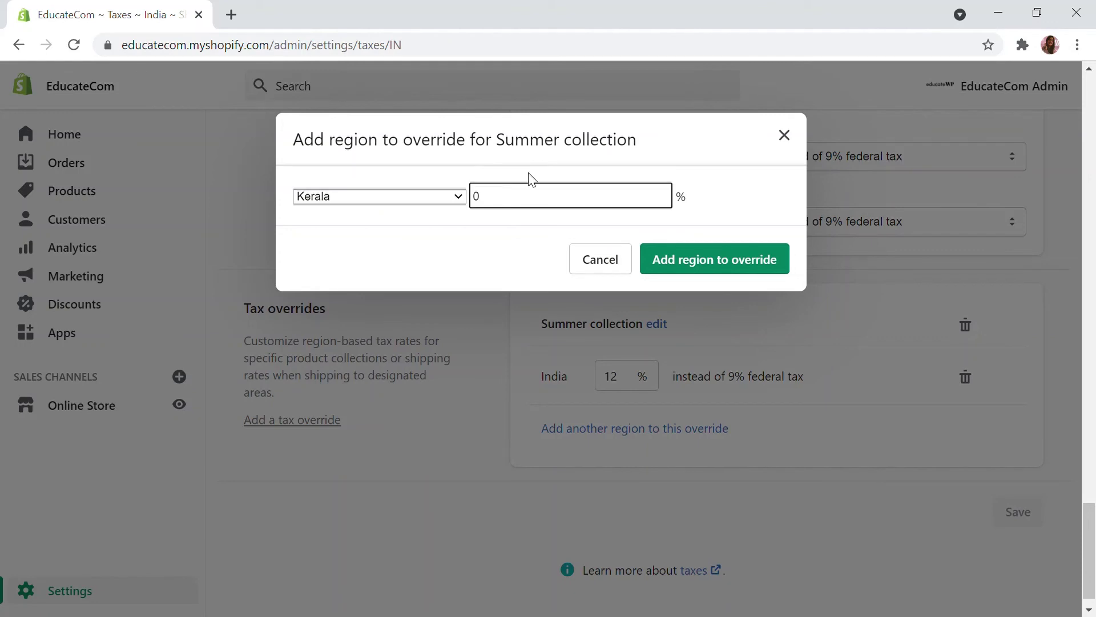
key("BackSpace")
type("6%")
left_click(674, 263)
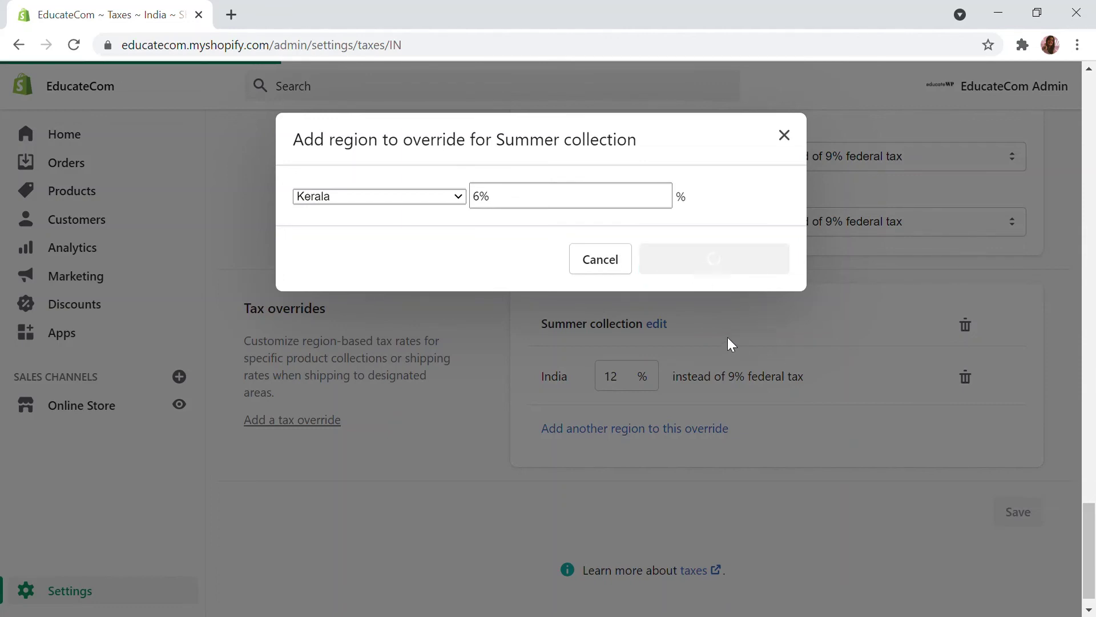
scroll(653, 426, "down", 2)
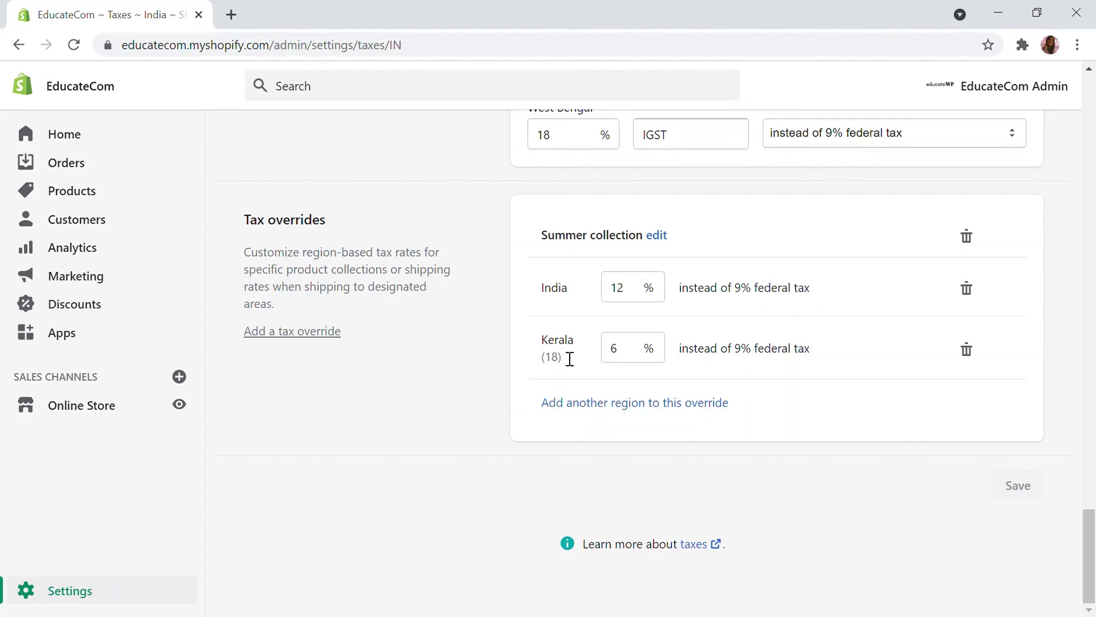
triple_click(551, 365)
left_click(568, 364)
Step: Create a new shipping tax override for Jammu and Kashmir with a 2.5% rate
left_click(313, 332)
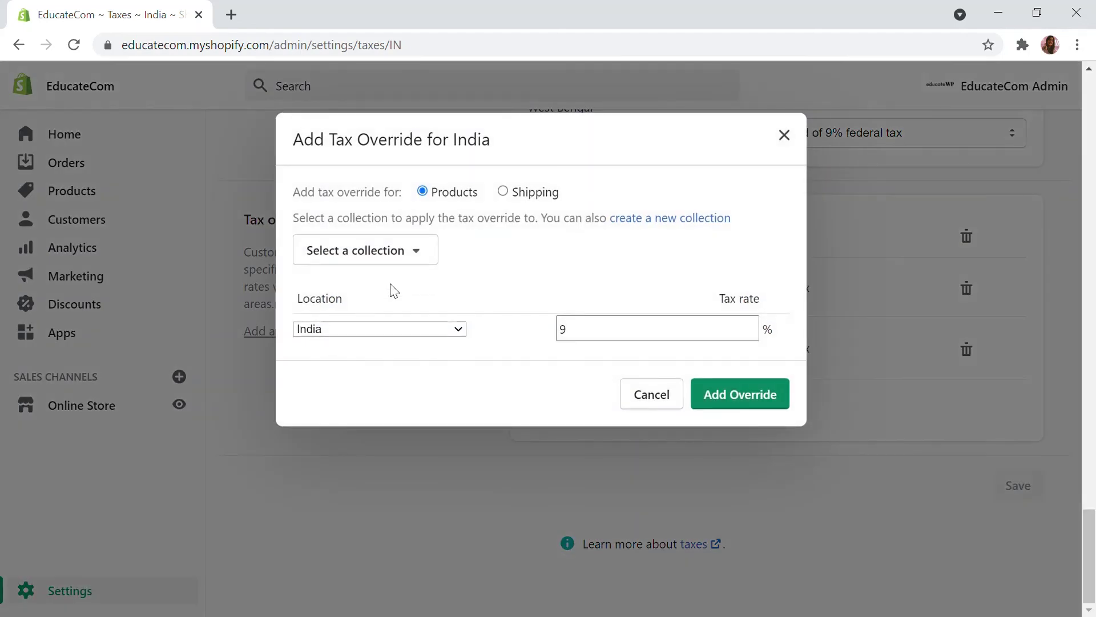
left_click(526, 194)
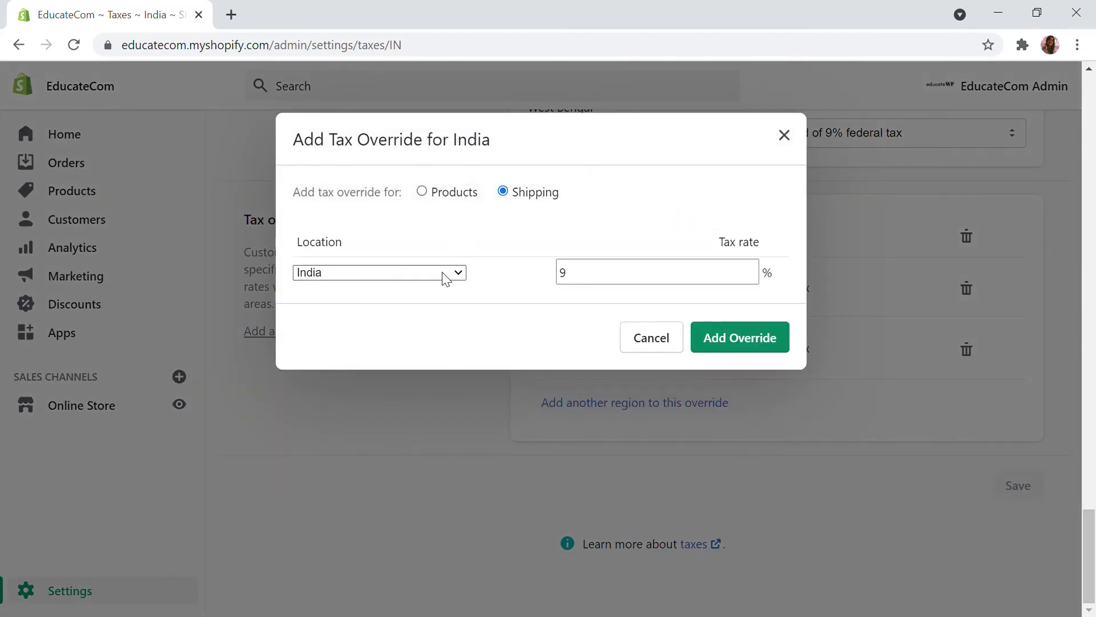
left_click(387, 307)
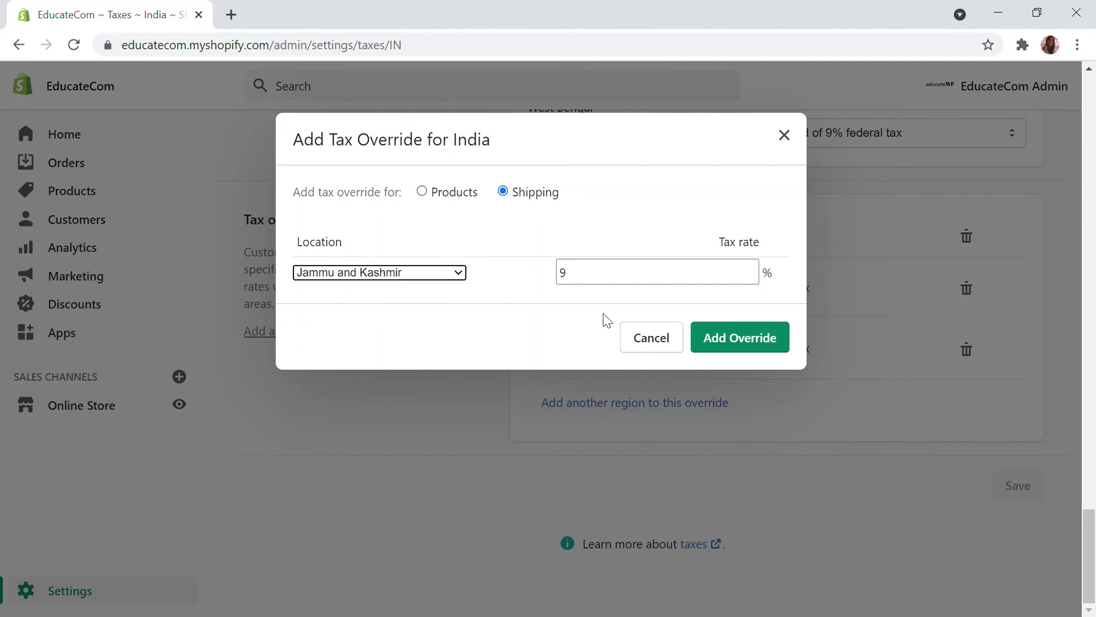
left_click(590, 284)
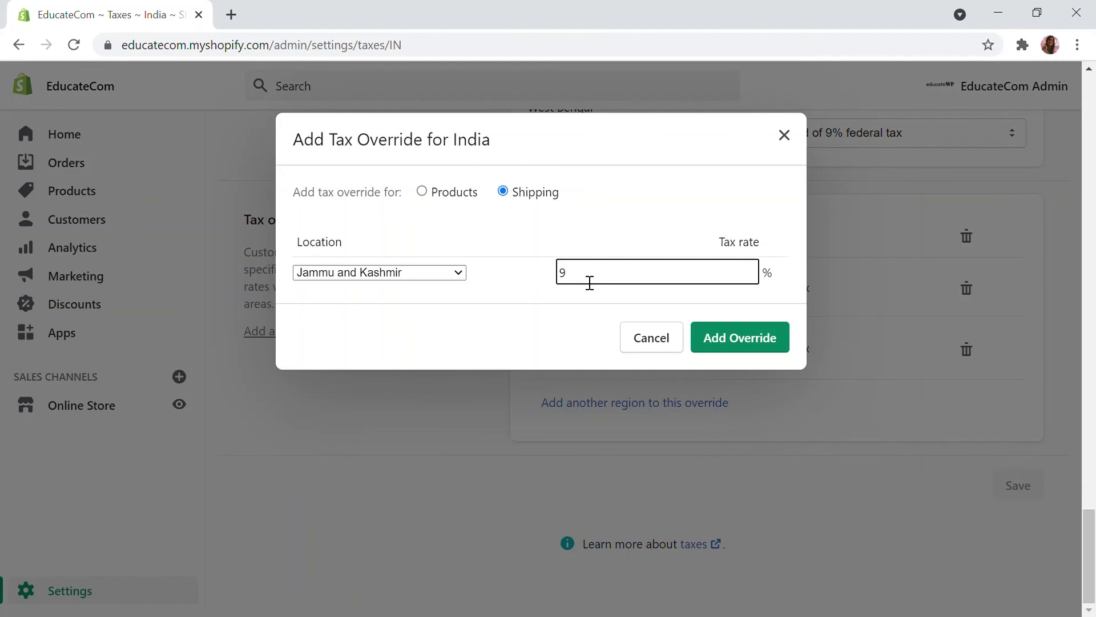
key("BackSpace")
type("2.5")
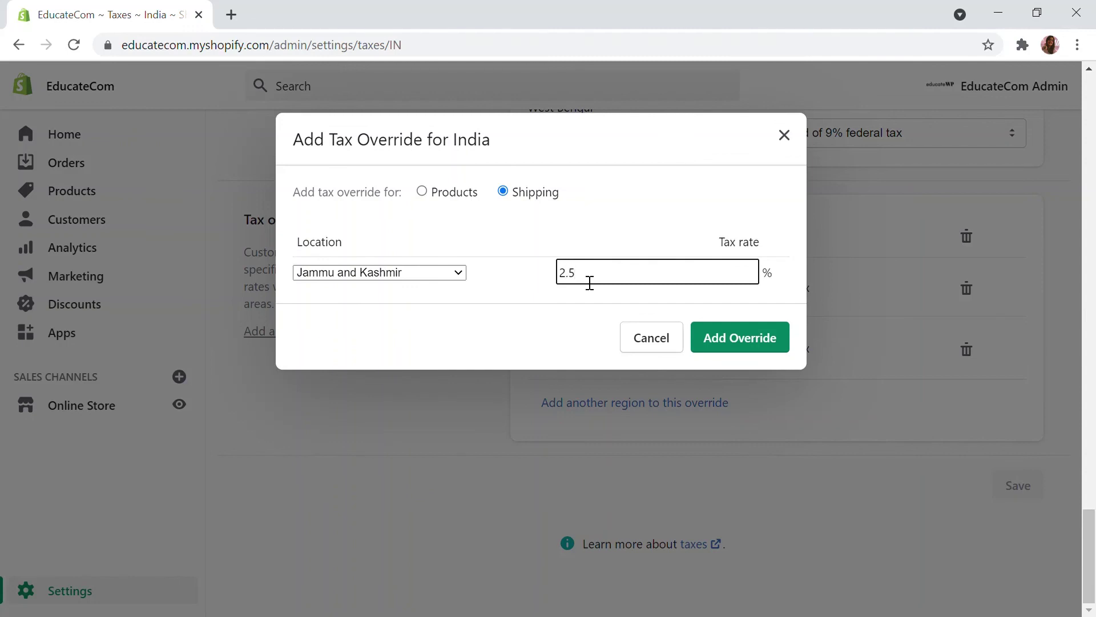
left_click(745, 336)
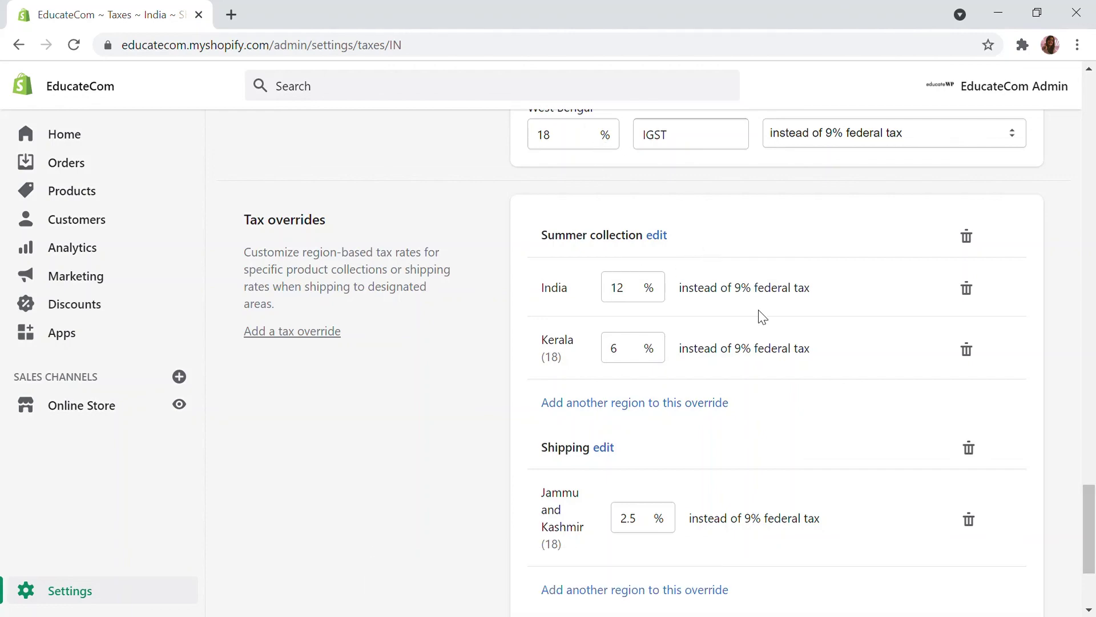
scroll(792, 316, "down", 3)
scroll(792, 316, "up", 7)
scroll(791, 316, "down", 7)
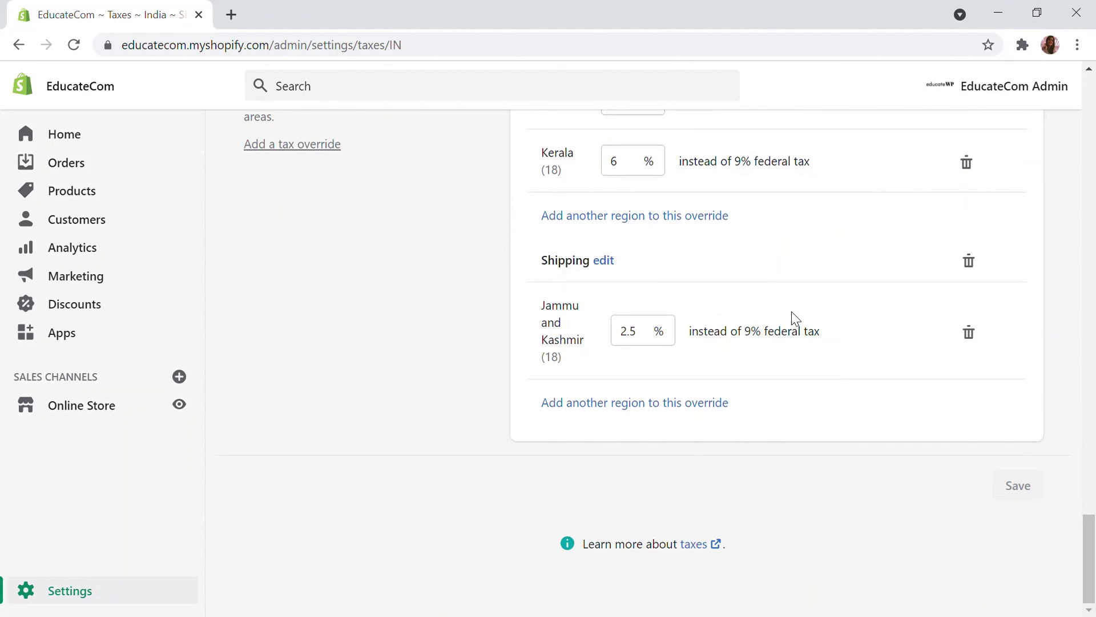
scroll(795, 317, "up", 20)
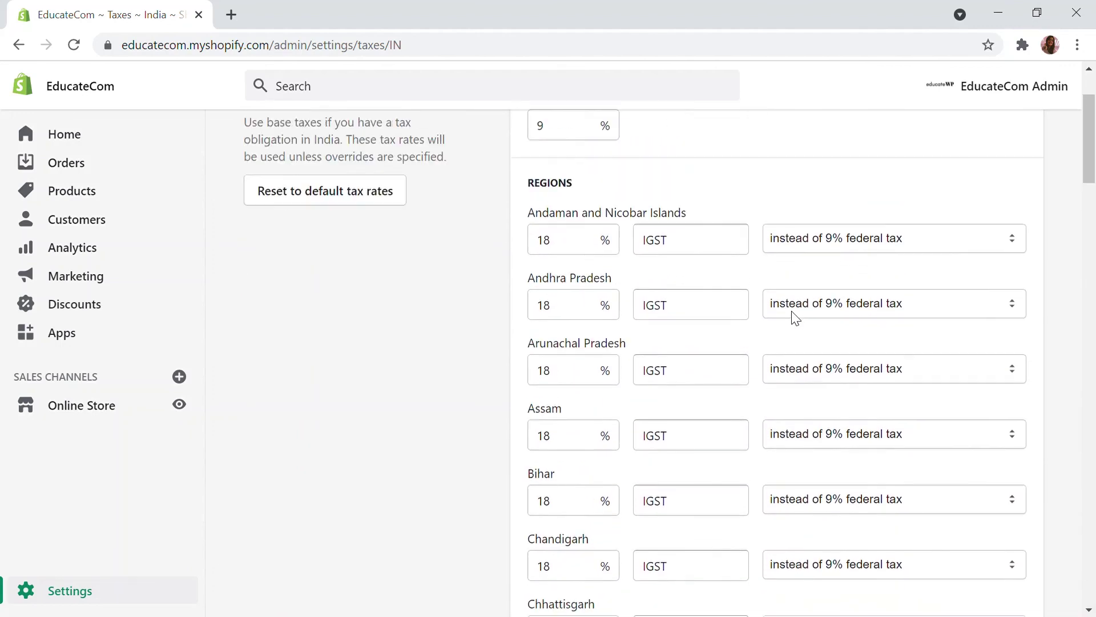
scroll(795, 318, "up", 2)
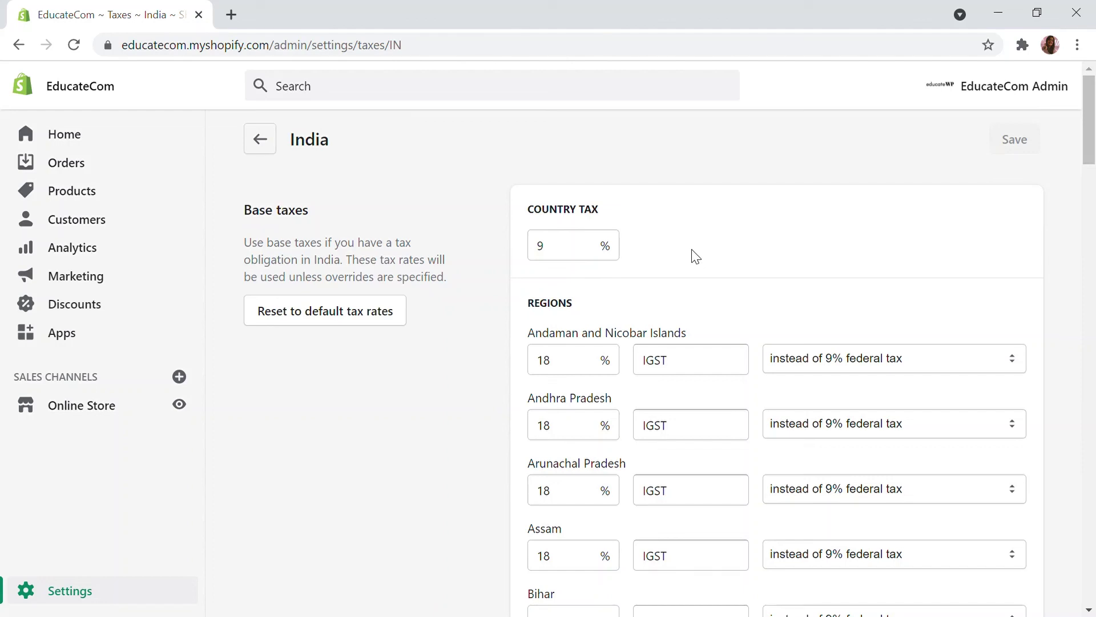
scroll(694, 404, "down", 10)
scroll(688, 400, "down", 20)
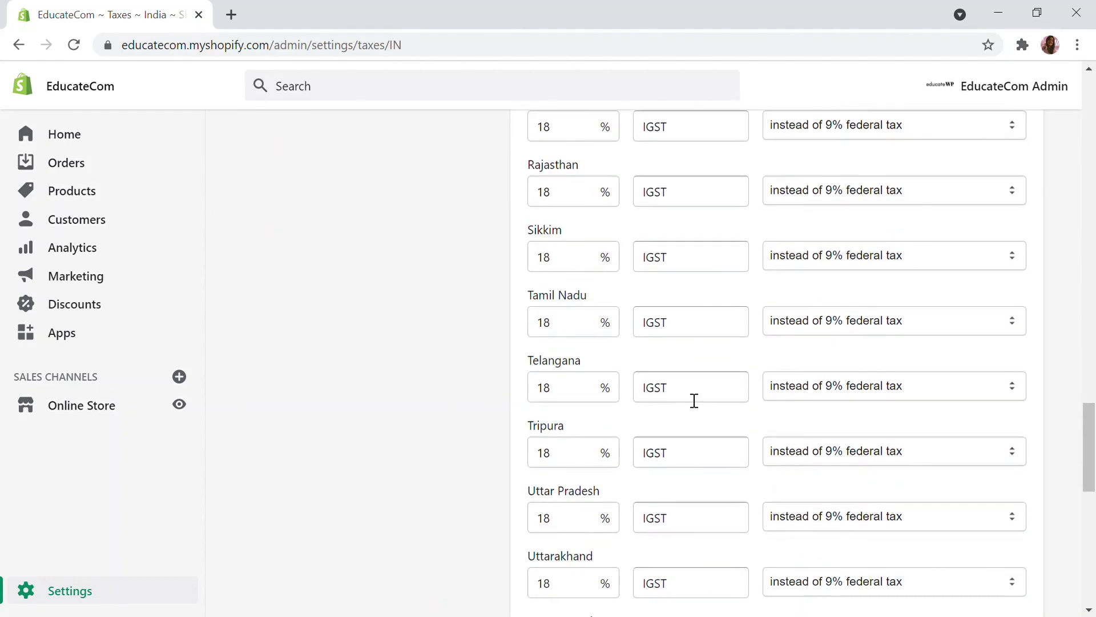
scroll(696, 372, "up", 8)
scroll(697, 373, "up", 1)
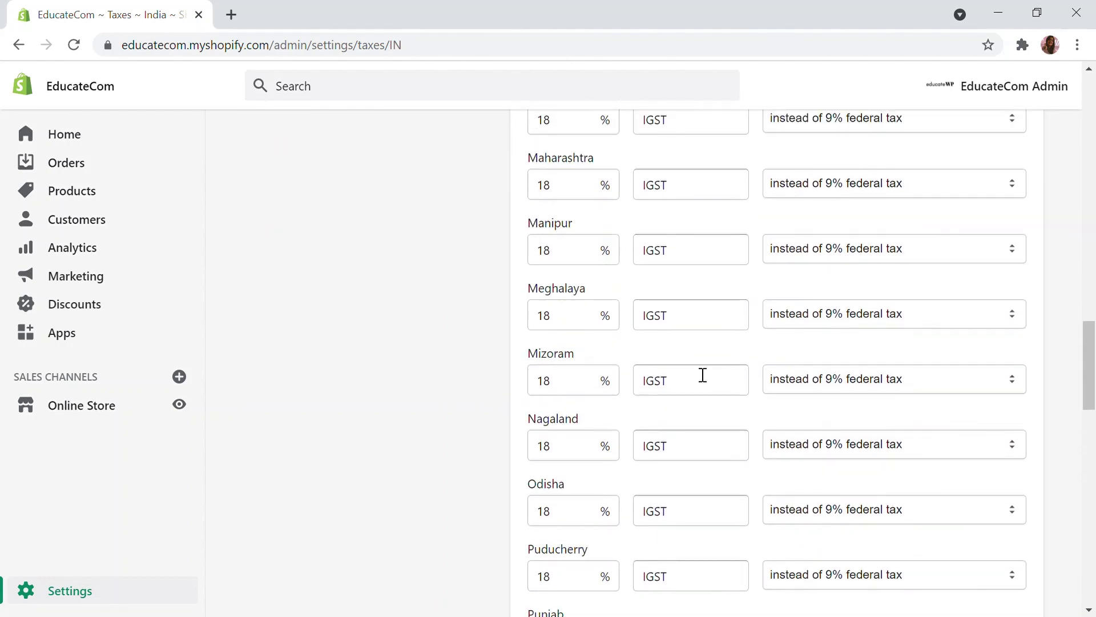
scroll(703, 375, "up", 10)
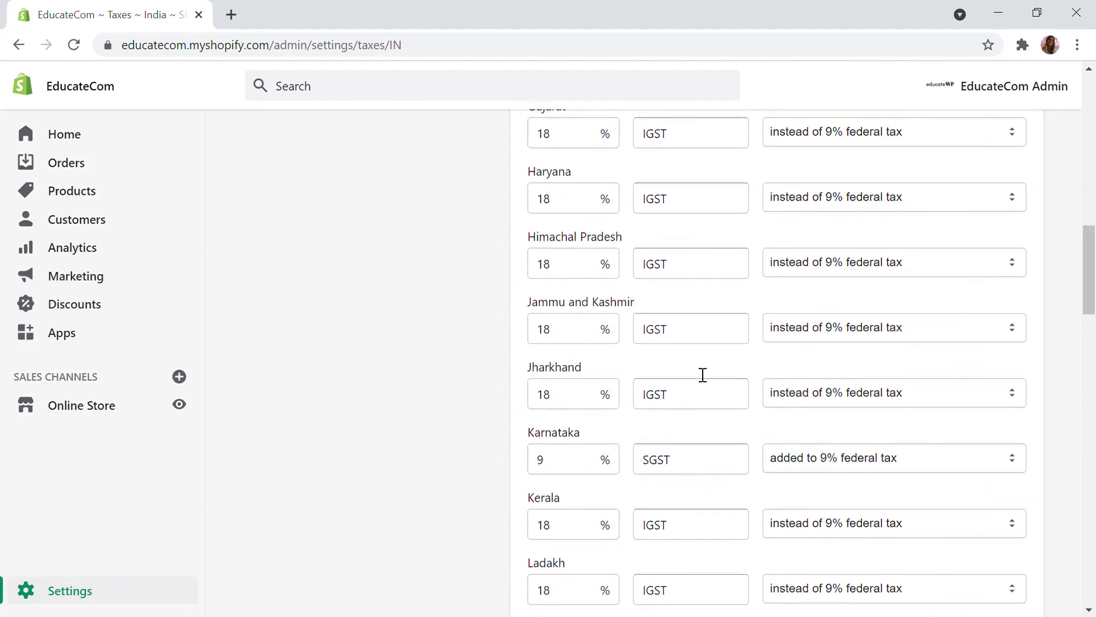